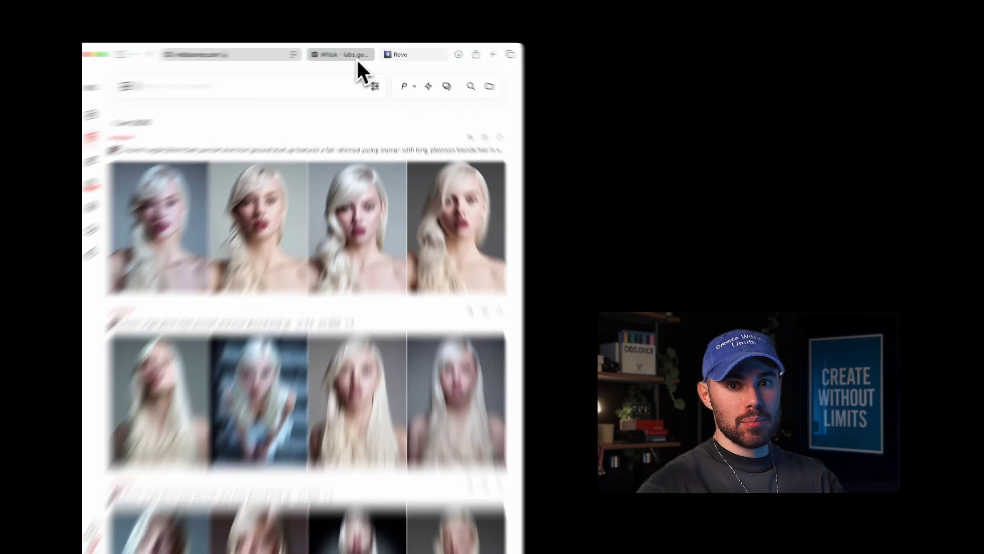
- Browse the Whisk image gallery, then the Reve image gallery
left_click(364, 55)
scroll(306, 271, "up", 5)
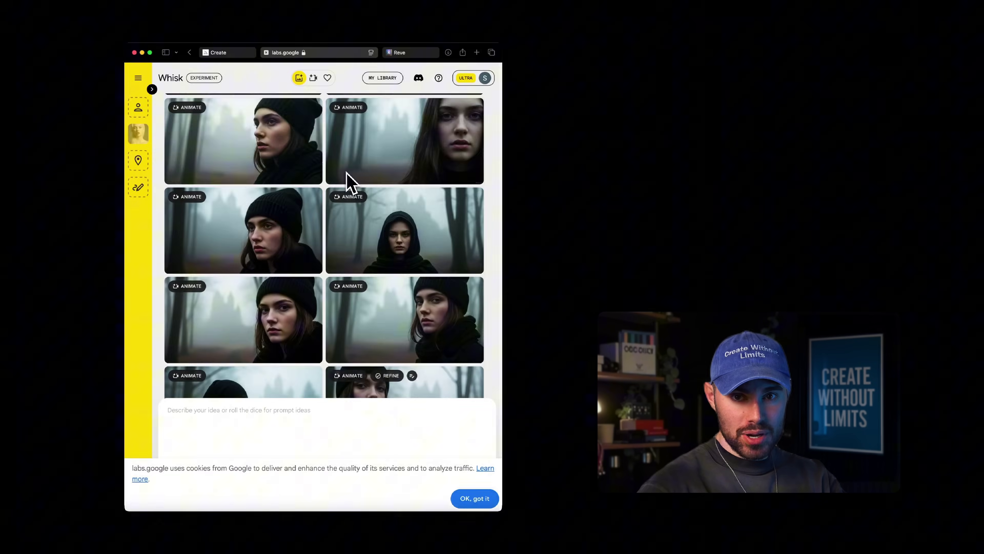
scroll(349, 180, "up", 10)
left_click(405, 53)
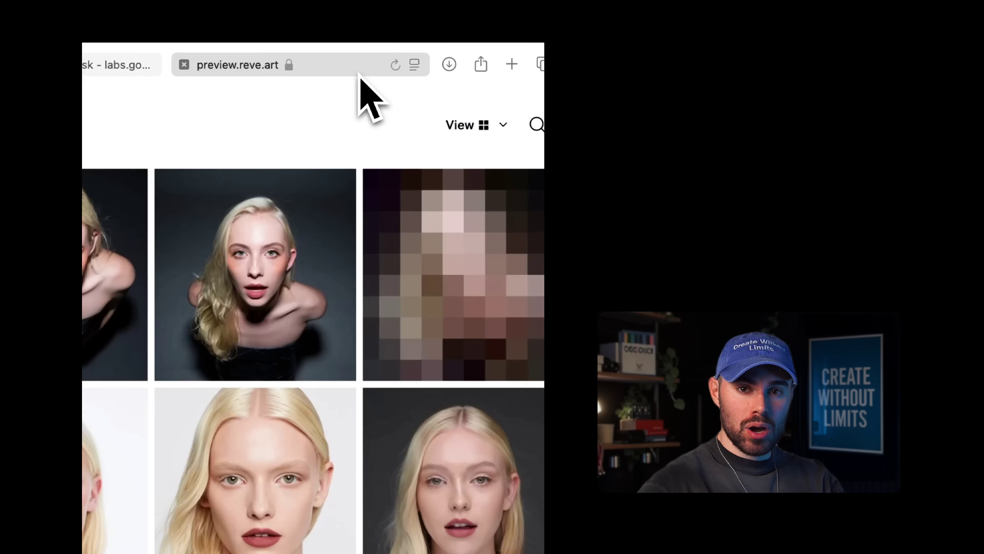
scroll(349, 238, "down", 5)
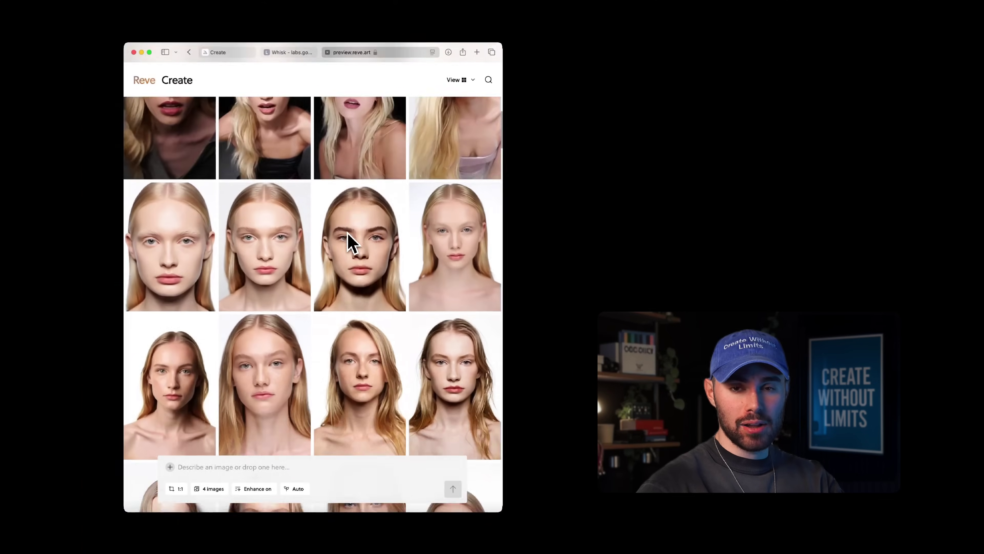
scroll(348, 237, "up", 10)
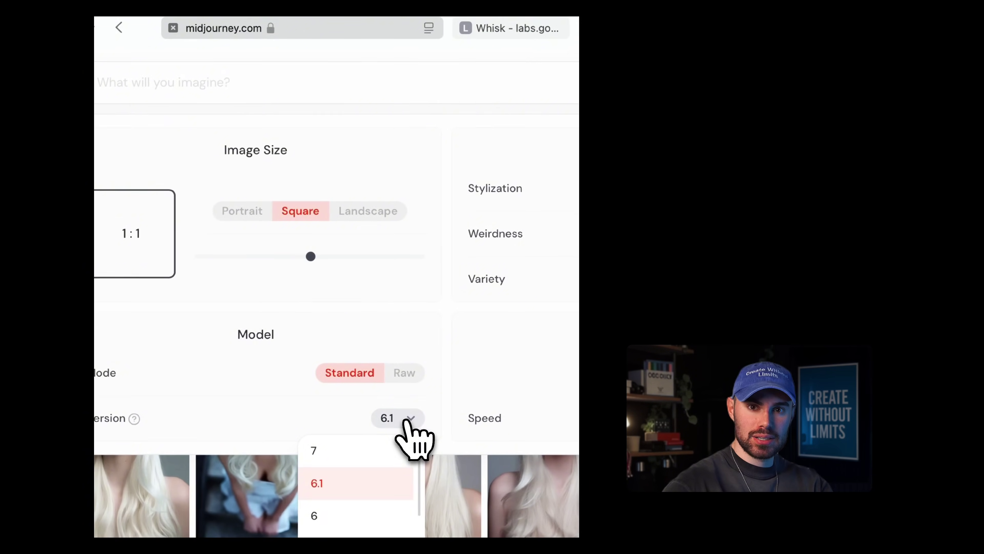
- Switch Midjourney to version 7 Raw and upload the Downloads portrait as Omni-Reference
left_click(376, 449)
left_click(404, 373)
left_click(178, 93)
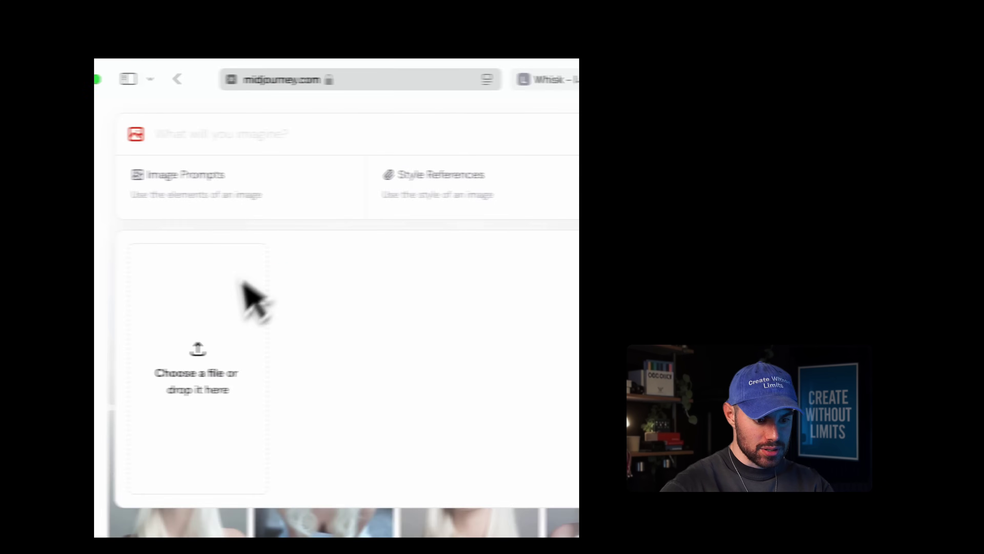
left_click(219, 174)
left_click(190, 170)
double_click(236, 160)
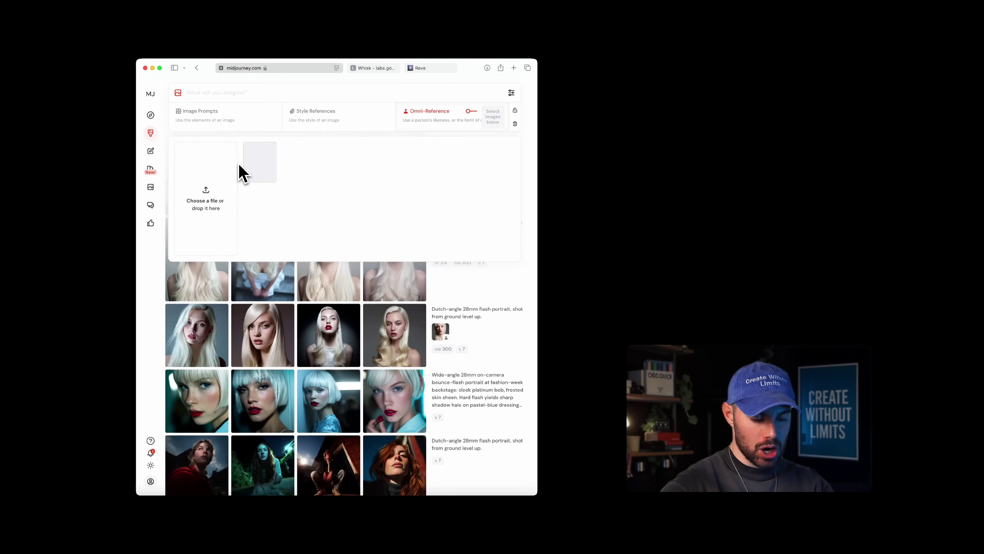
- Set Omni Strength to 300 and submit the Dutch-angle portrait prompt
key("ctrl+v")
left_click(472, 167)
left_click(464, 181)
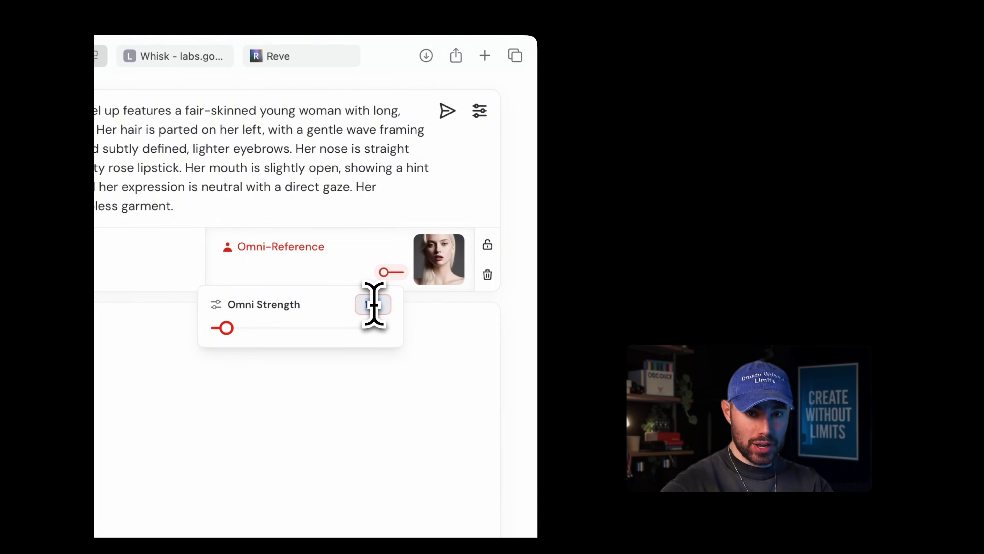
type("300")
left_click(382, 272)
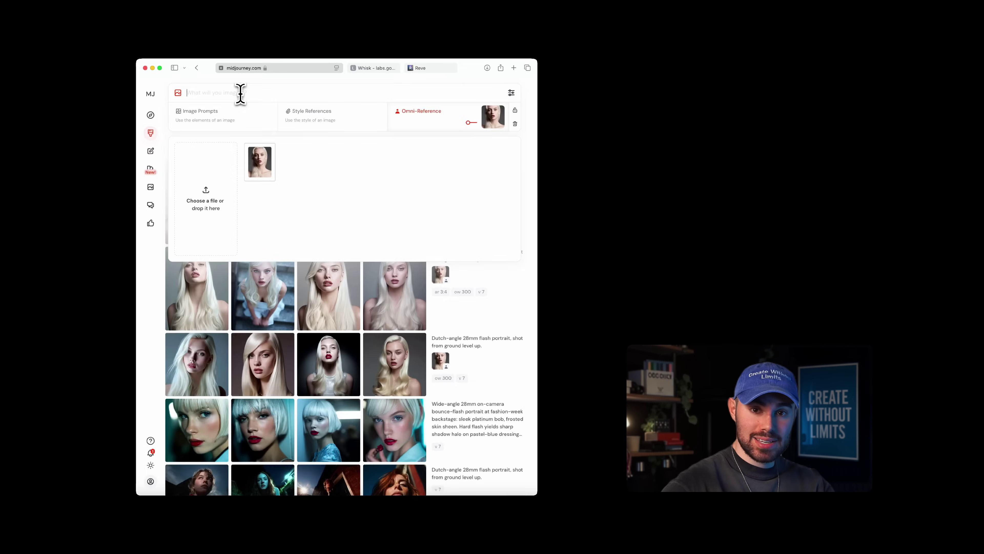
left_click_drag(373, 135, 189, 94)
key("super+c")
left_click(384, 135)
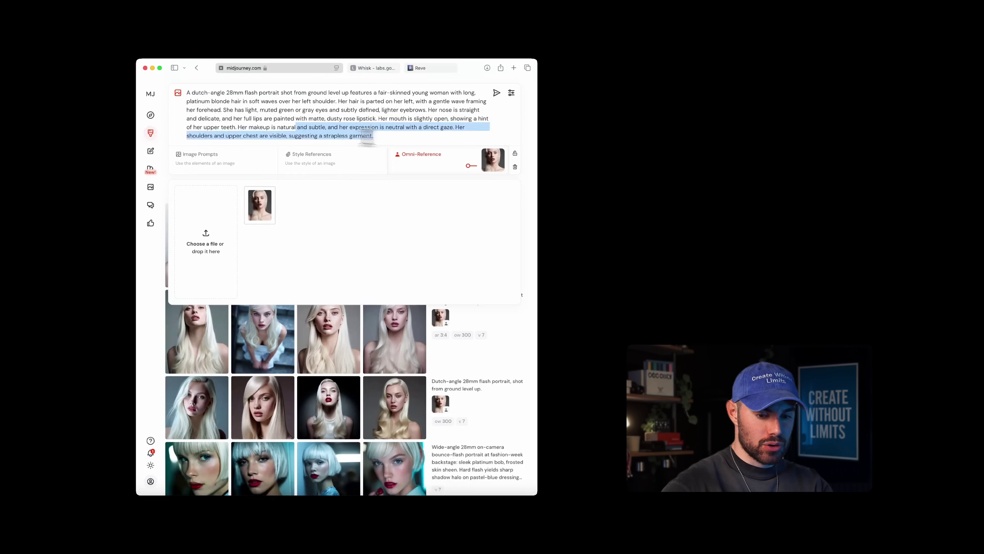
key("Return")
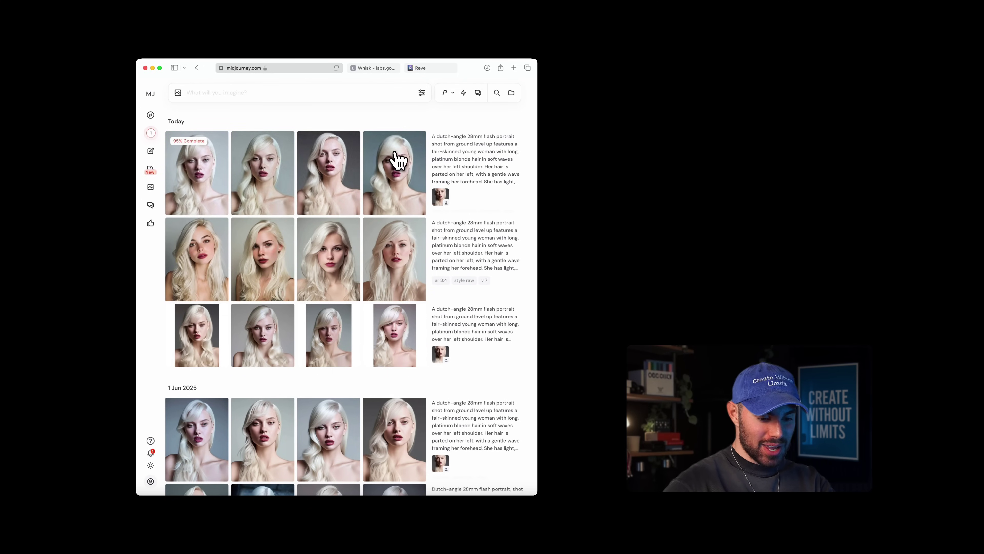
- View the fourth new portrait full size and cycle through the other variants
left_click(394, 169)
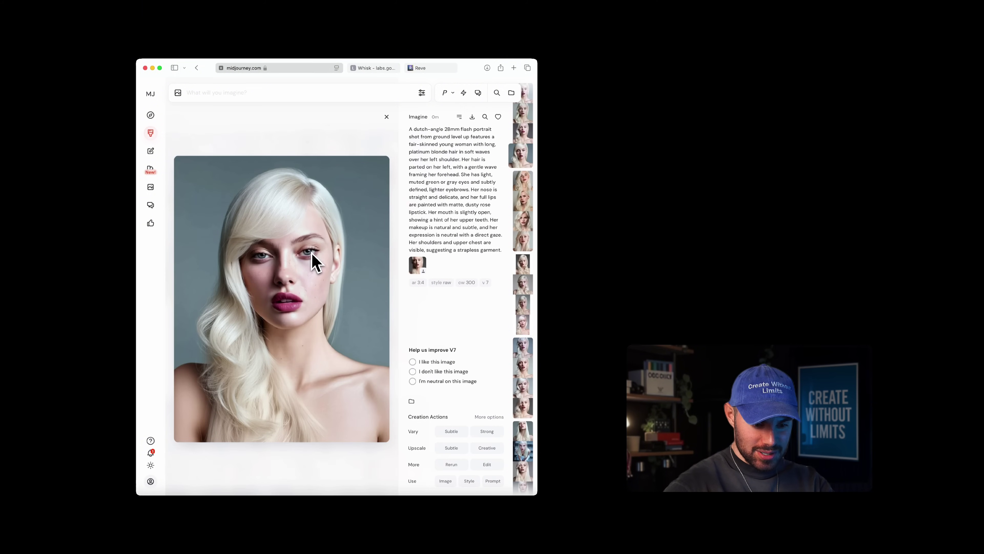
key("Up")
key("Up")
key("Up")
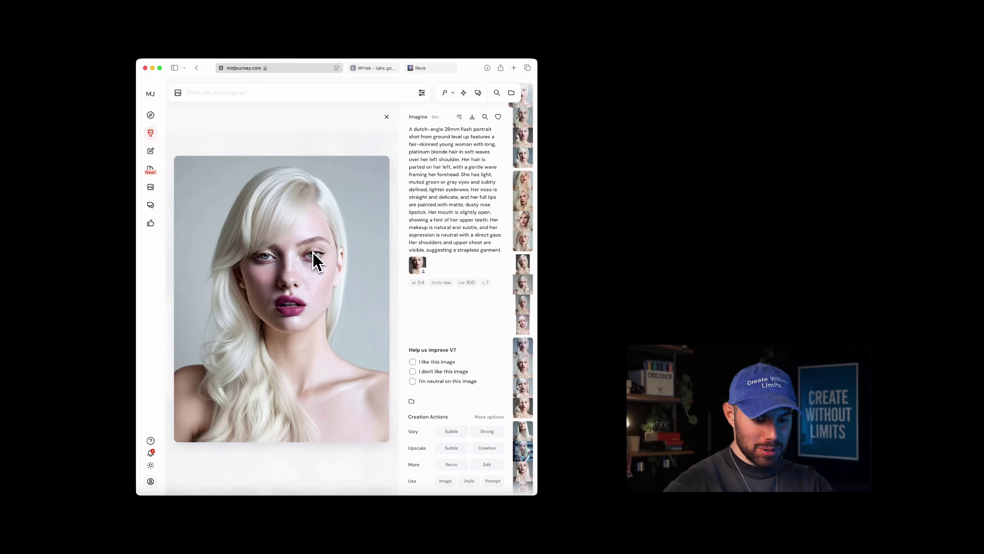
key("Down")
key("Down")
key("Down")
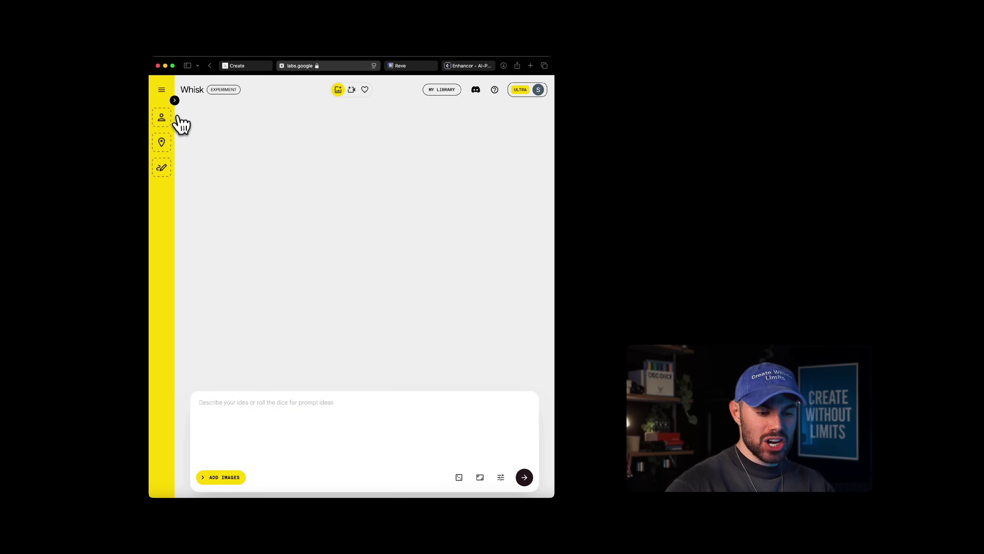
- Upload the portrait file as Whisk's Subject image
left_click(174, 100)
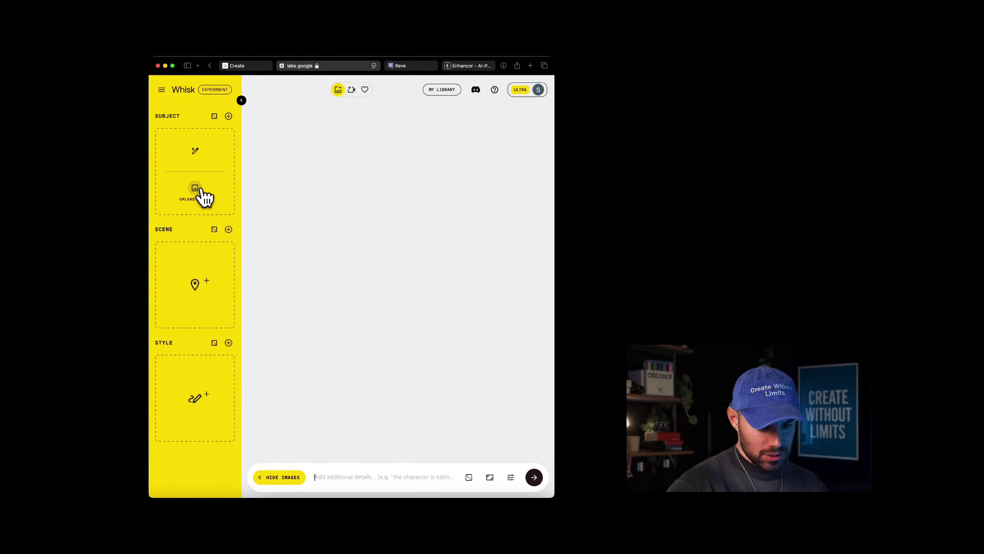
left_click(200, 190)
left_click(287, 163)
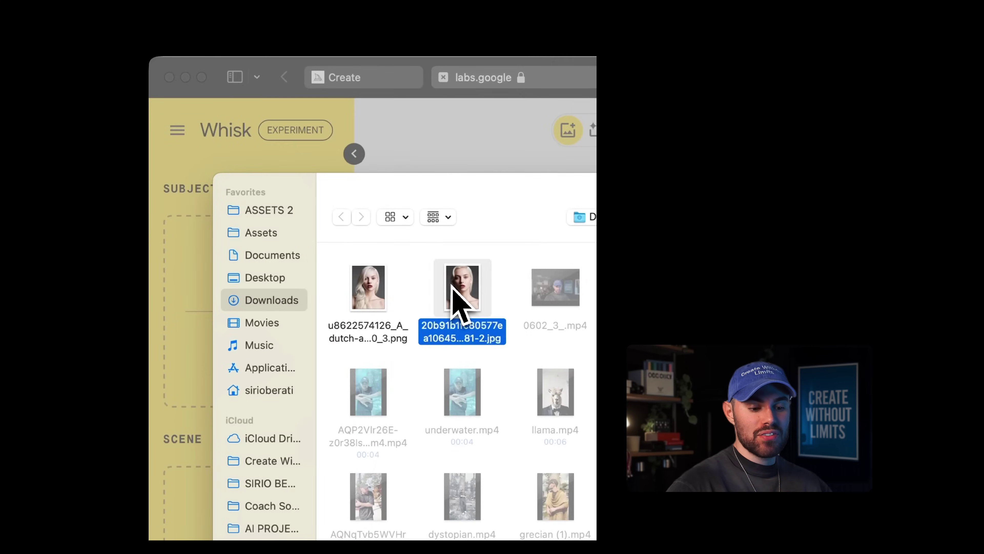
double_click(461, 295)
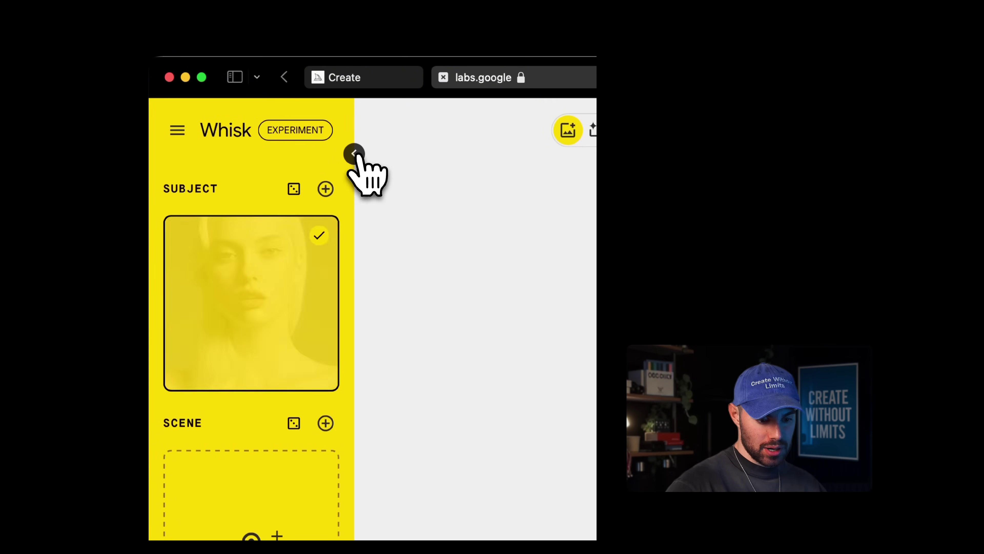
left_click(354, 154)
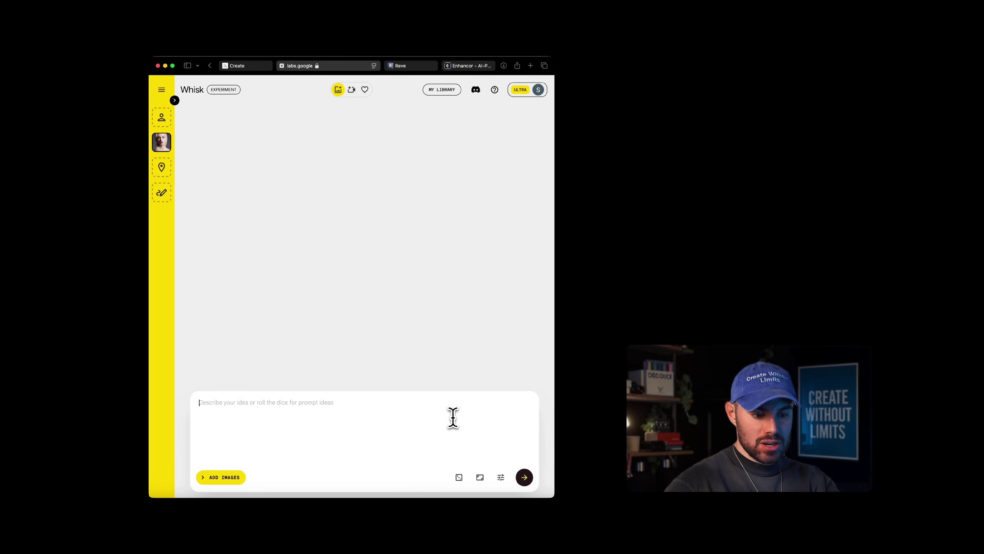
- Paste the Dutch-angle prompt and generate at Portrait 9:16 with Best Quality
key("super+v")
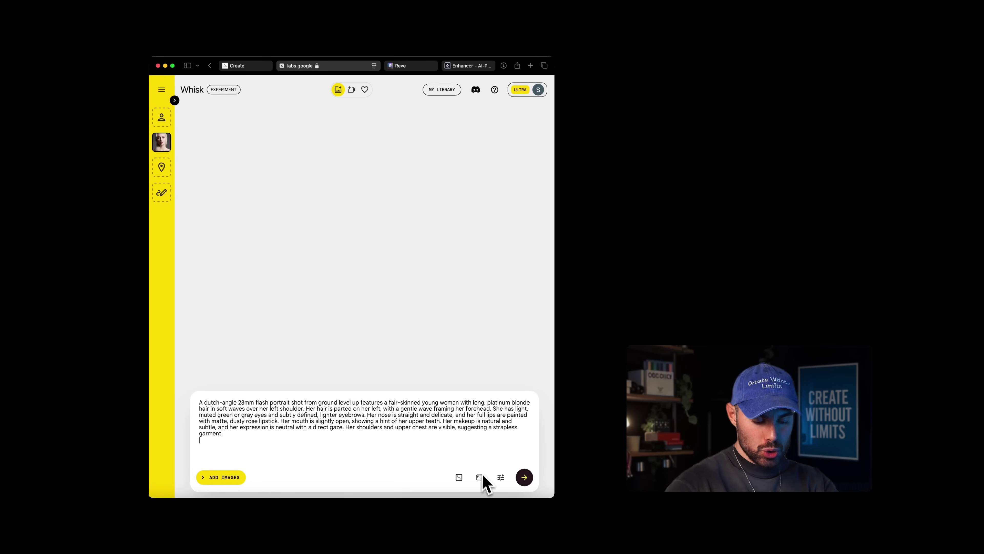
left_click(481, 479)
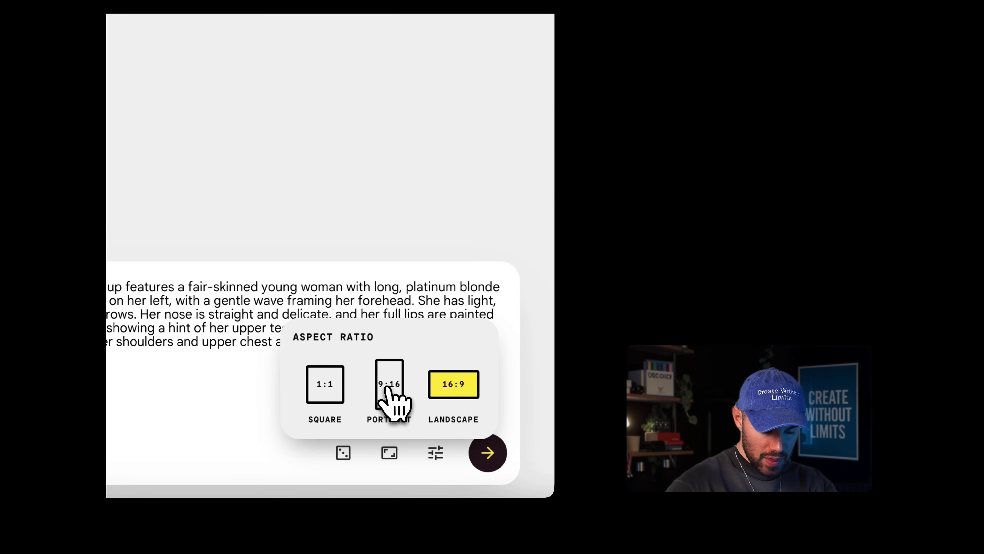
left_click(388, 382)
left_click(433, 453)
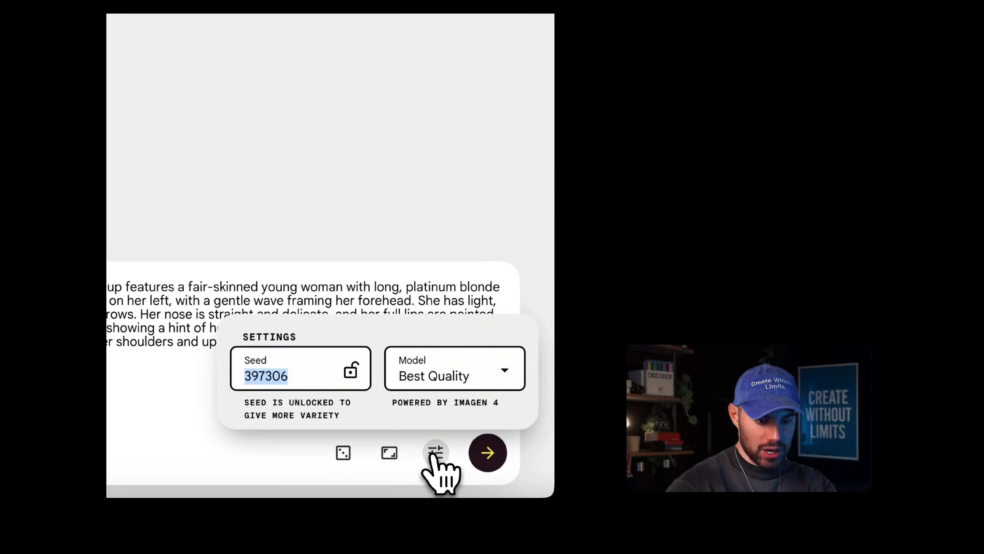
left_click(436, 378)
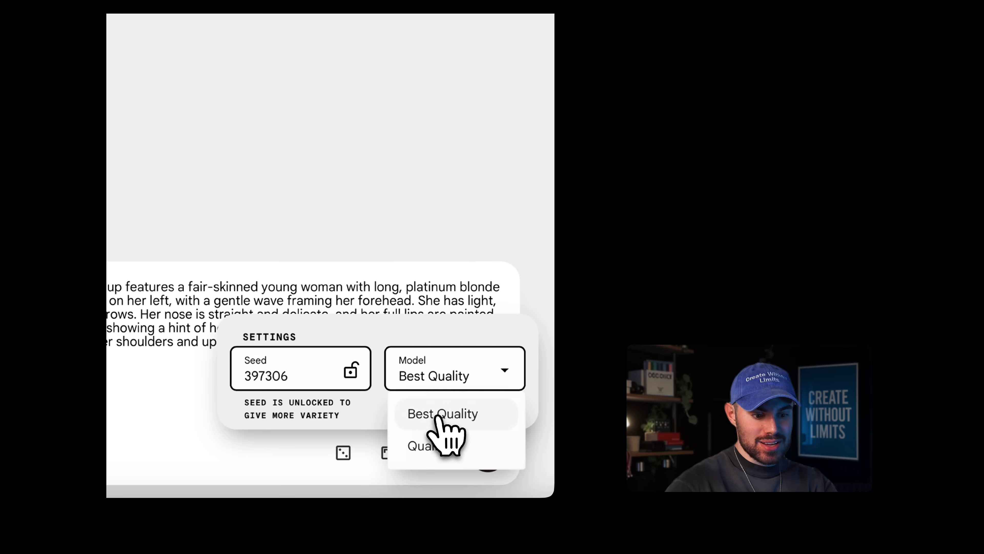
left_click(439, 412)
left_click(117, 362)
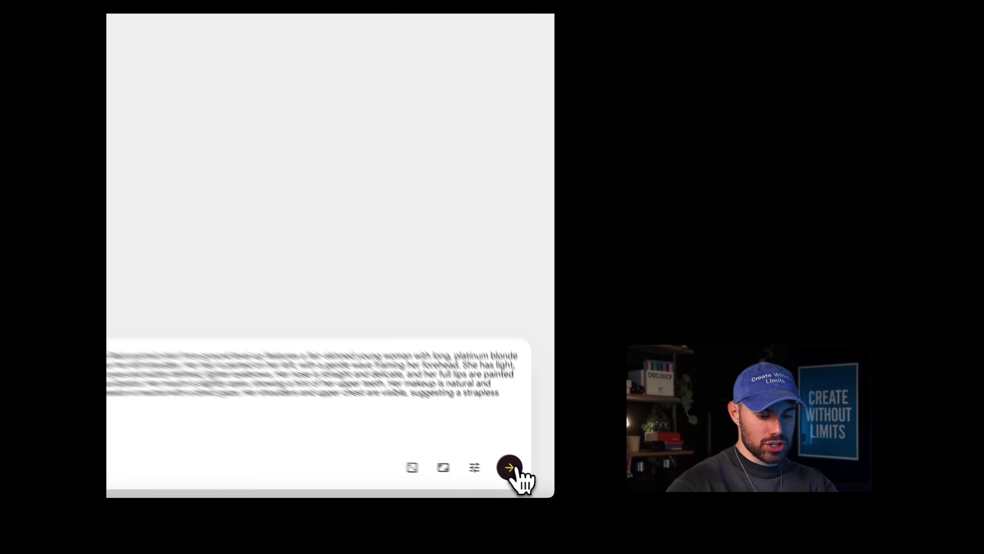
left_click(525, 478)
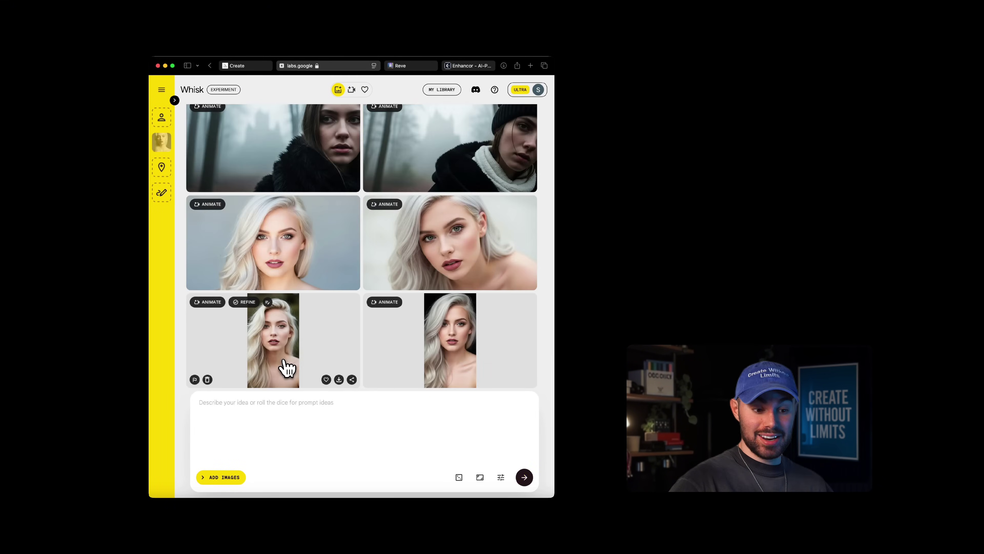
- Read the descriptions of the bottom-left and bottom-right new Whisk portraits
left_click(286, 367)
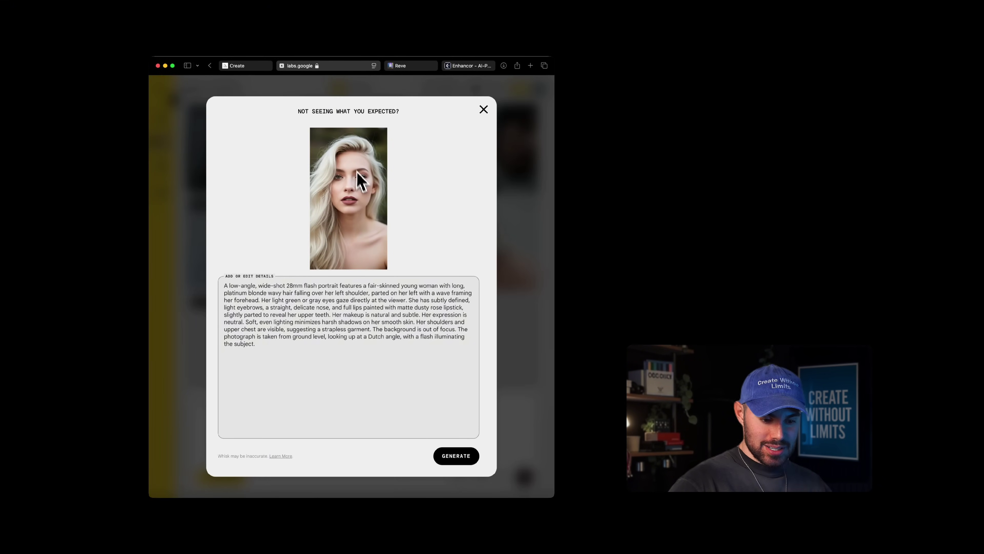
left_click(515, 226)
left_click(460, 349)
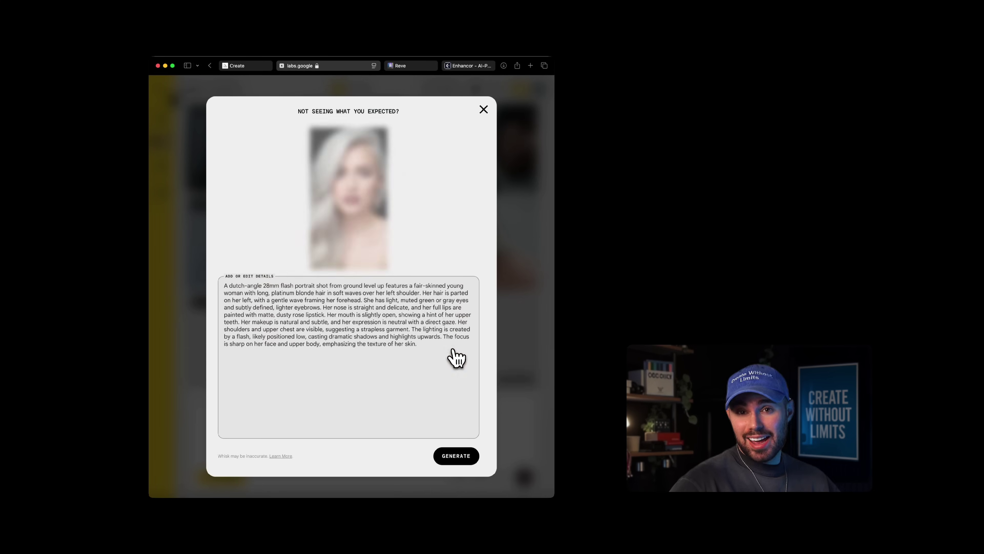
left_click(502, 202)
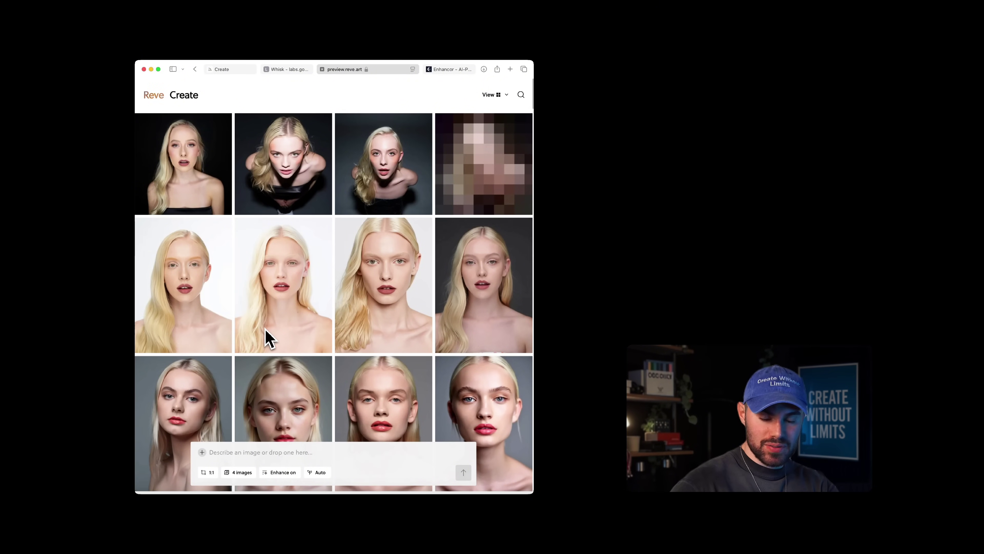
- Paste the Dutch-angle prompt into Reve and generate four 9:16 portraits
mouse_move(160, 106)
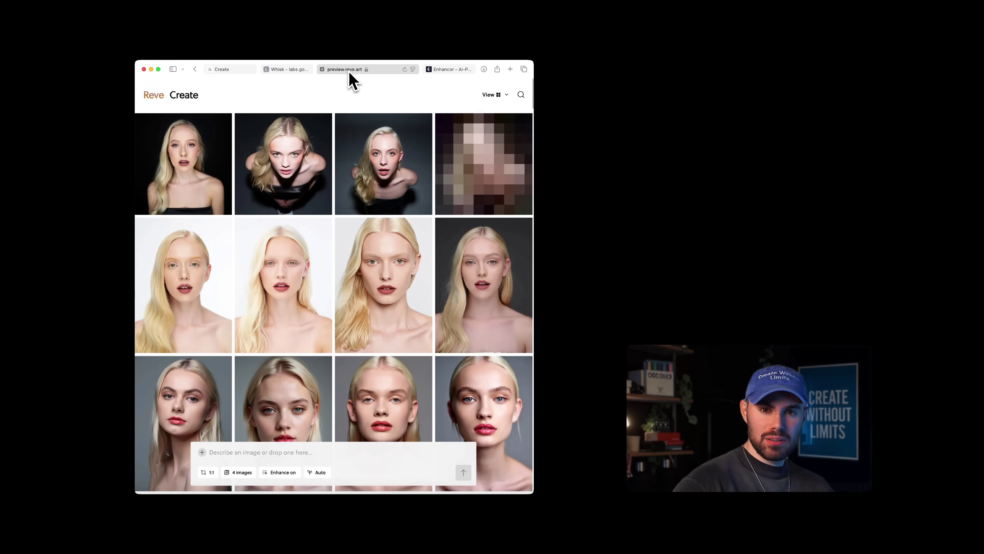
scroll(381, 349, "down", 20)
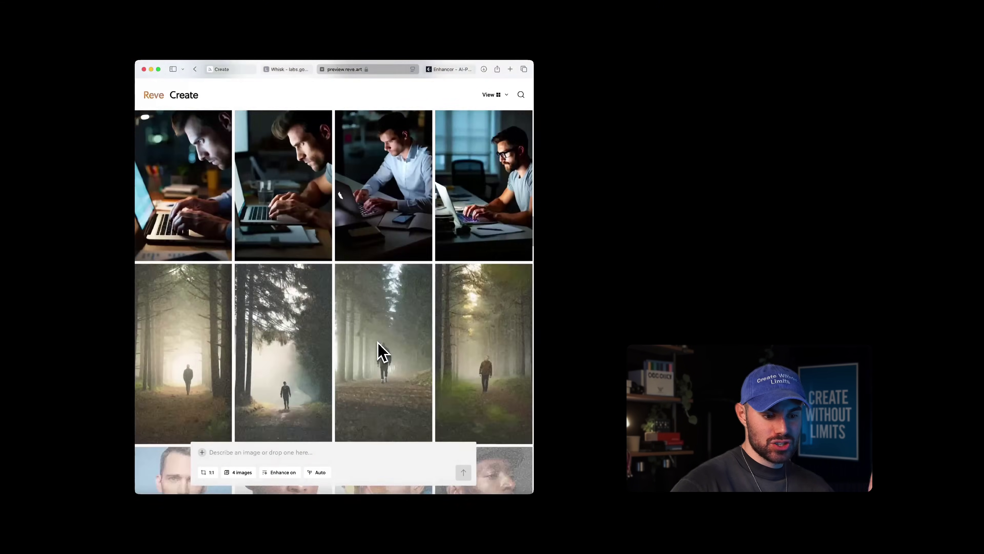
scroll(382, 351, "down", 15)
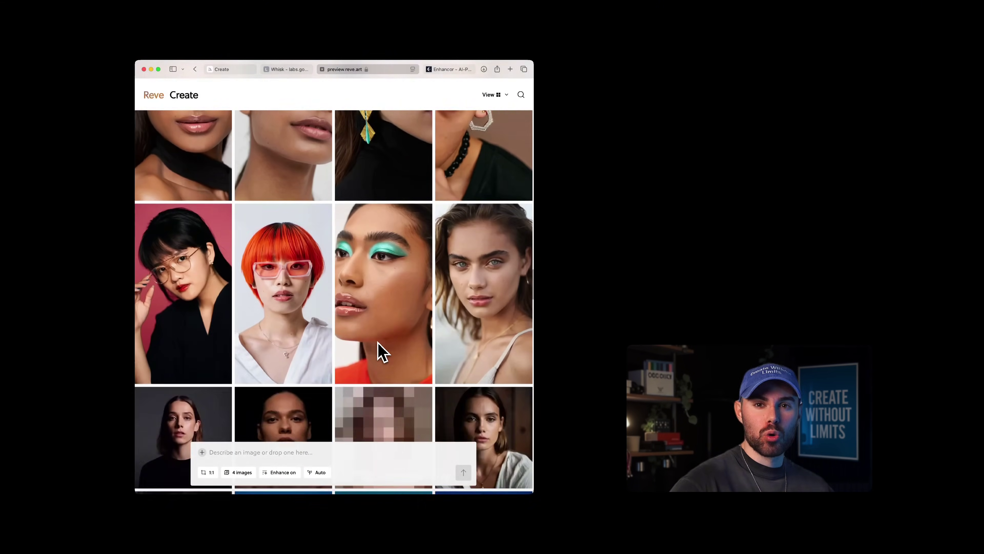
scroll(378, 344, "down", 15)
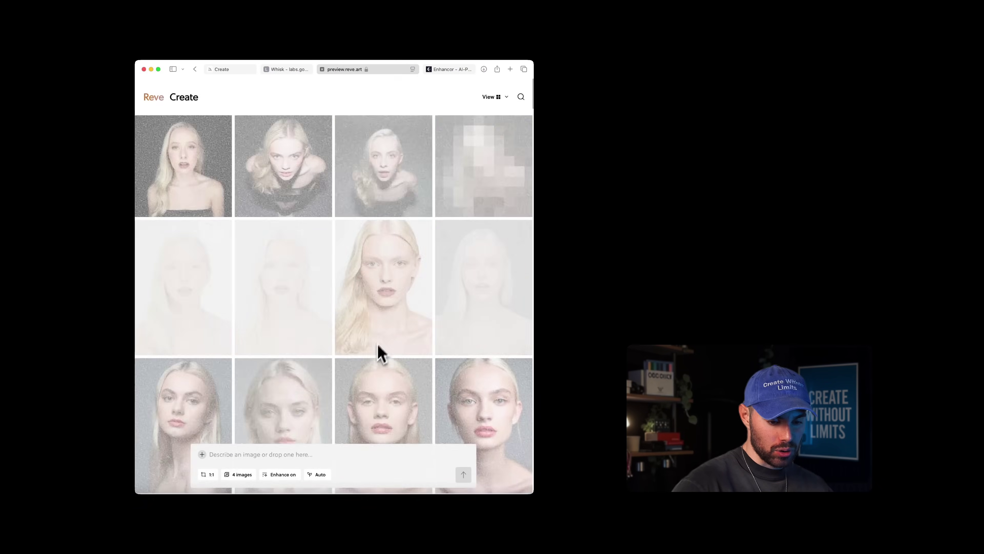
left_click(334, 457)
key("super+v")
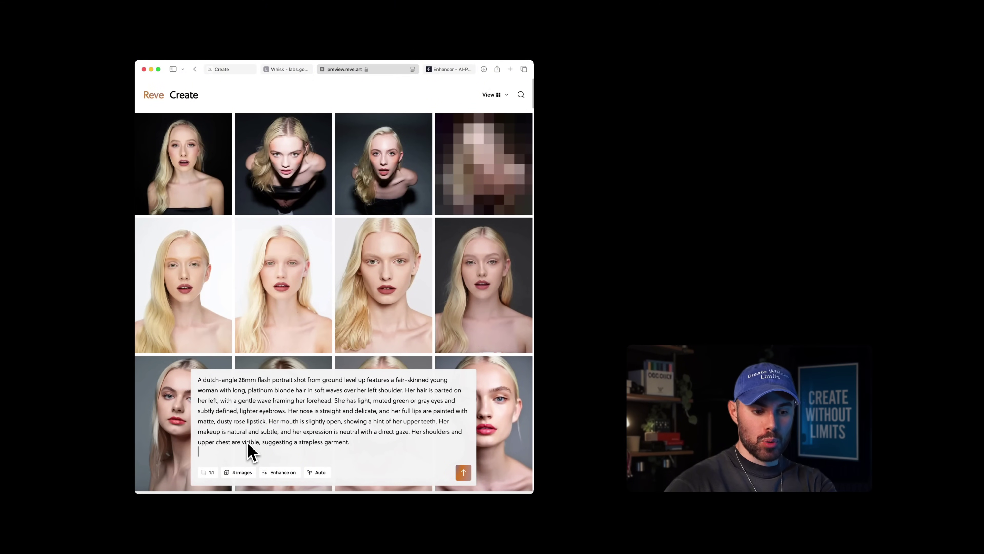
left_click(213, 470)
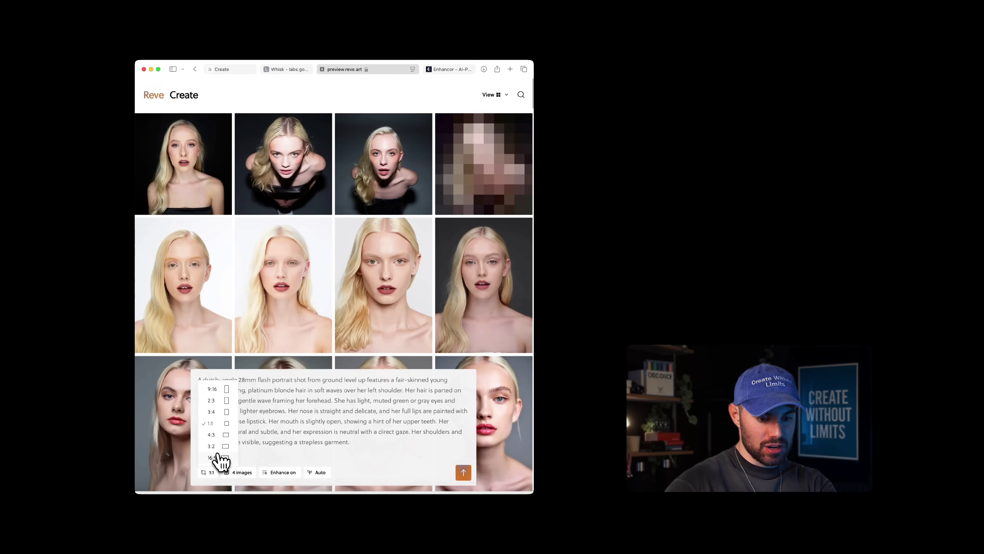
left_click(214, 388)
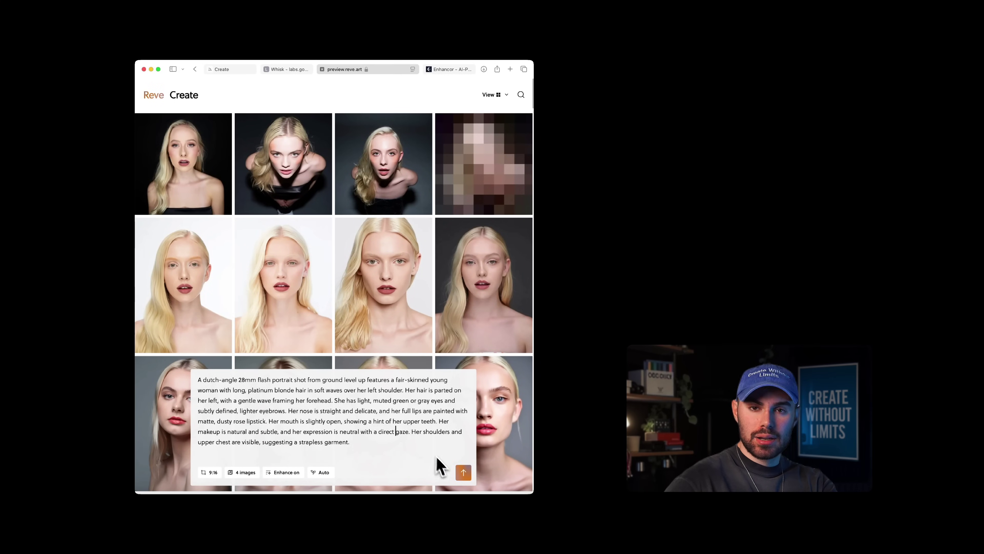
left_click(464, 473)
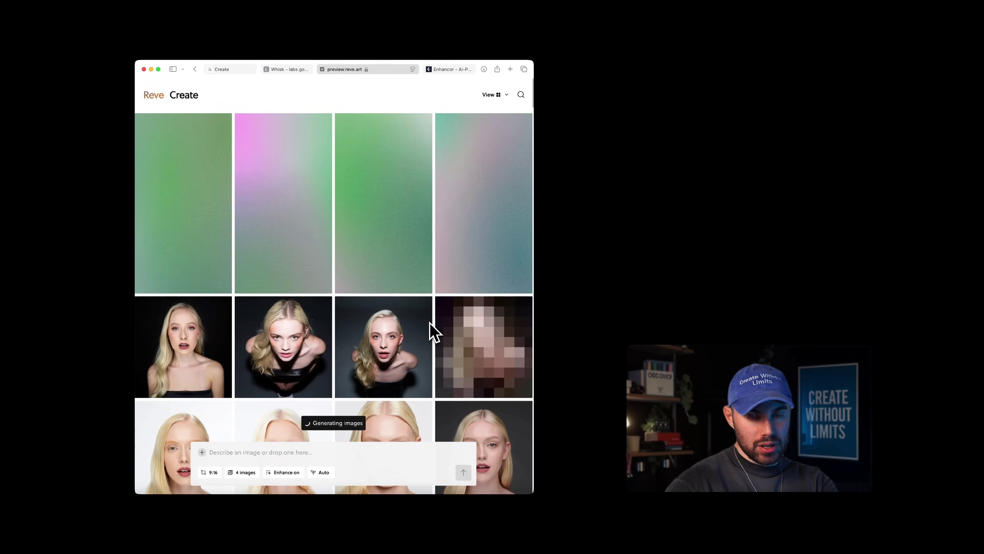
- Browse the new Reve portraits full size, ending on the third top-row image
left_click(198, 221)
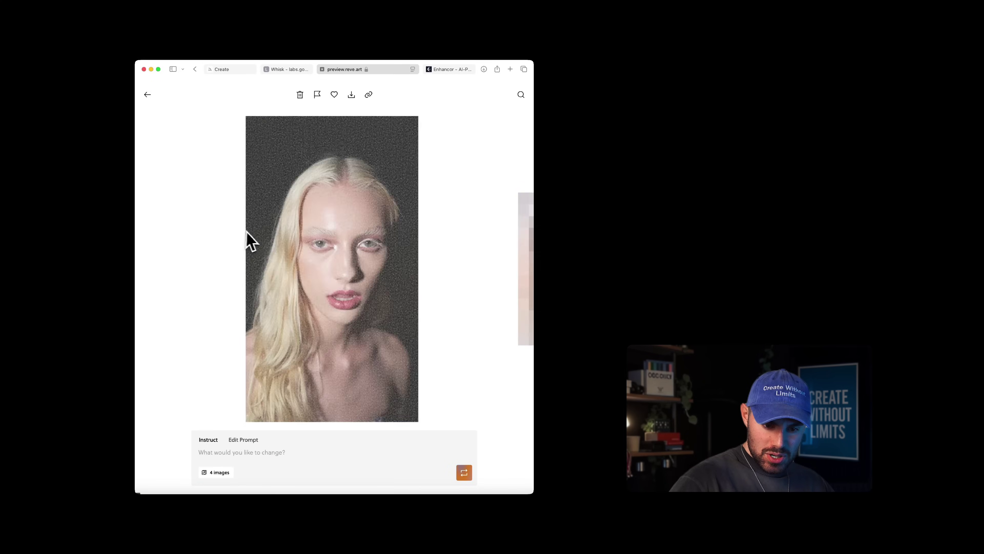
left_click(148, 95)
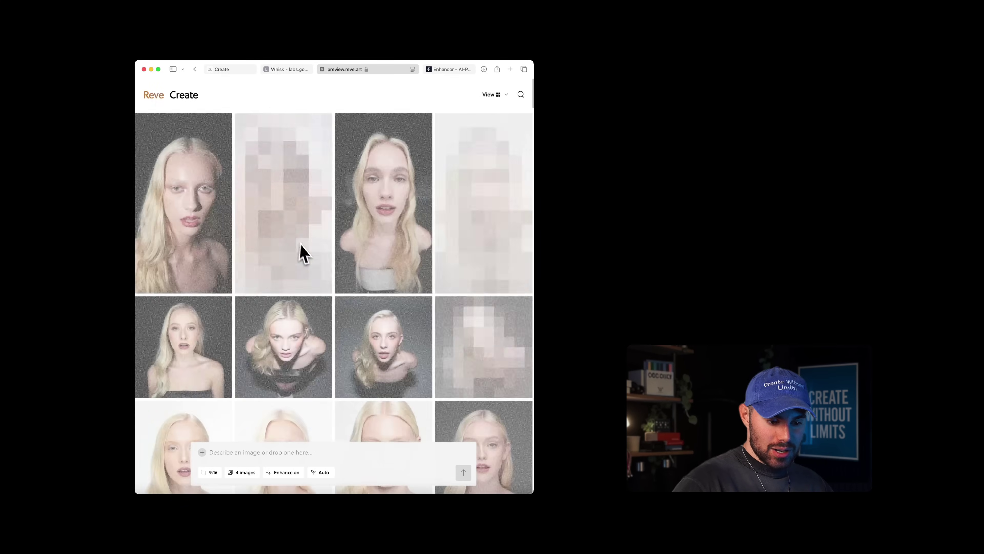
scroll(345, 270, "down", 2)
left_click(396, 377)
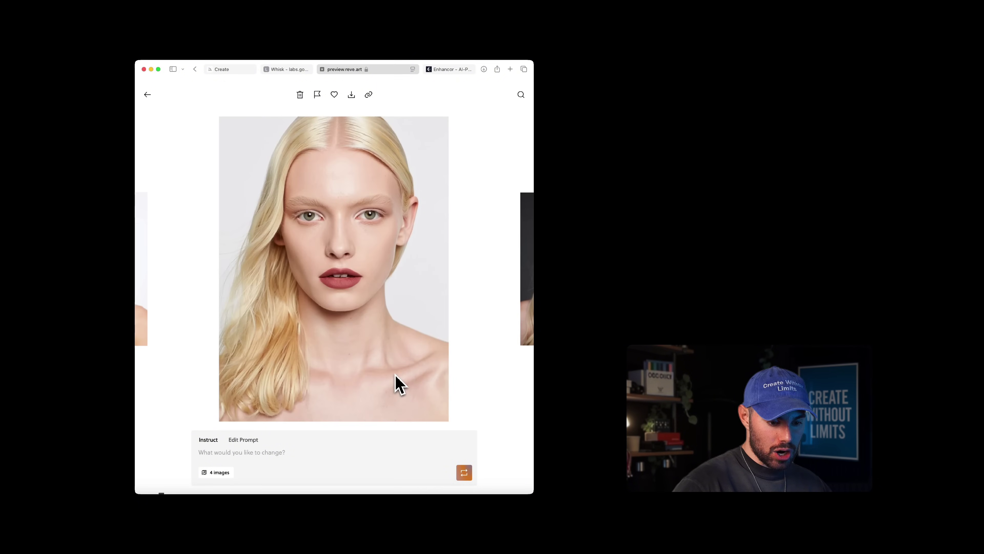
left_click(148, 96)
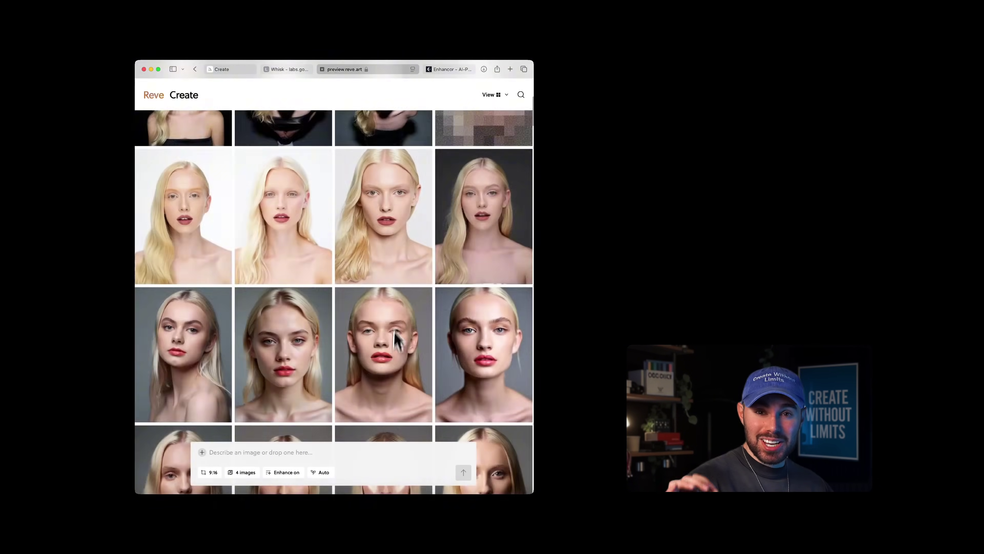
left_click(166, 221)
left_click(145, 230)
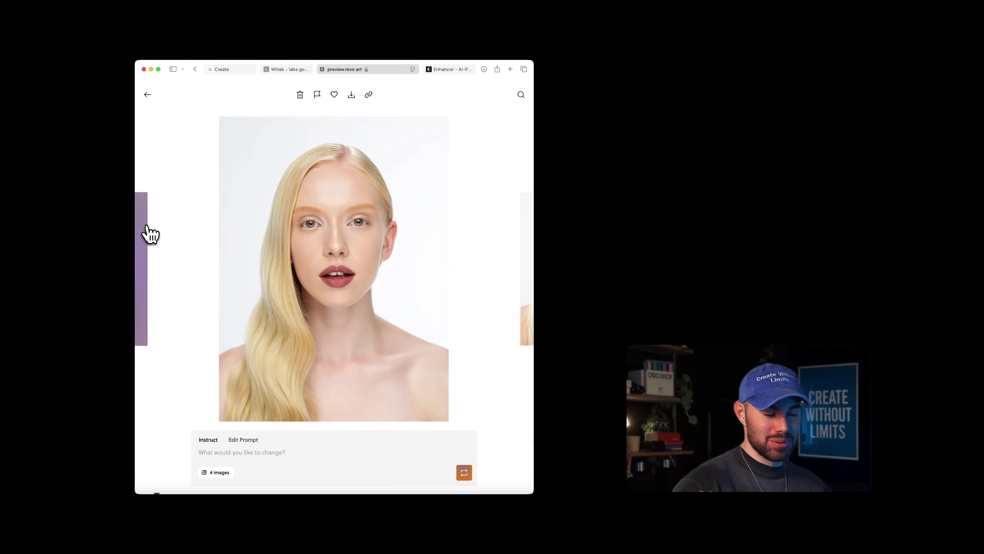
left_click(148, 95)
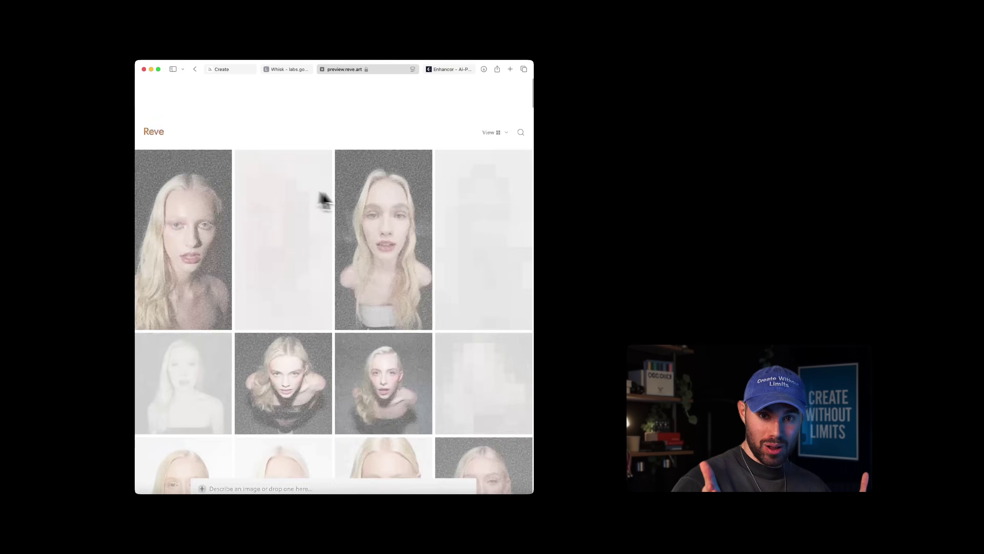
left_click(388, 201)
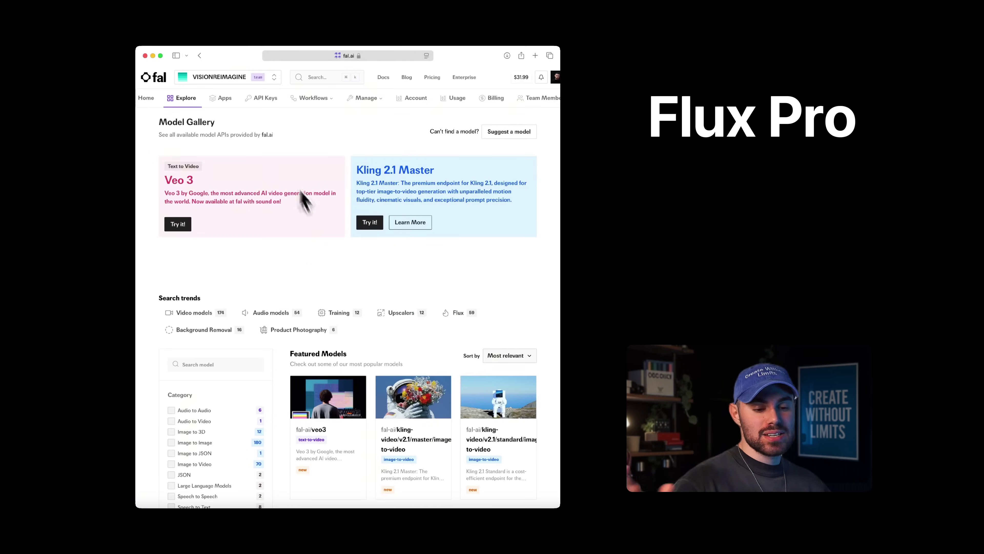
- Search 'flux pro' and open the fal-ai/flux-pro/v1.1-ultra model
left_click(322, 83)
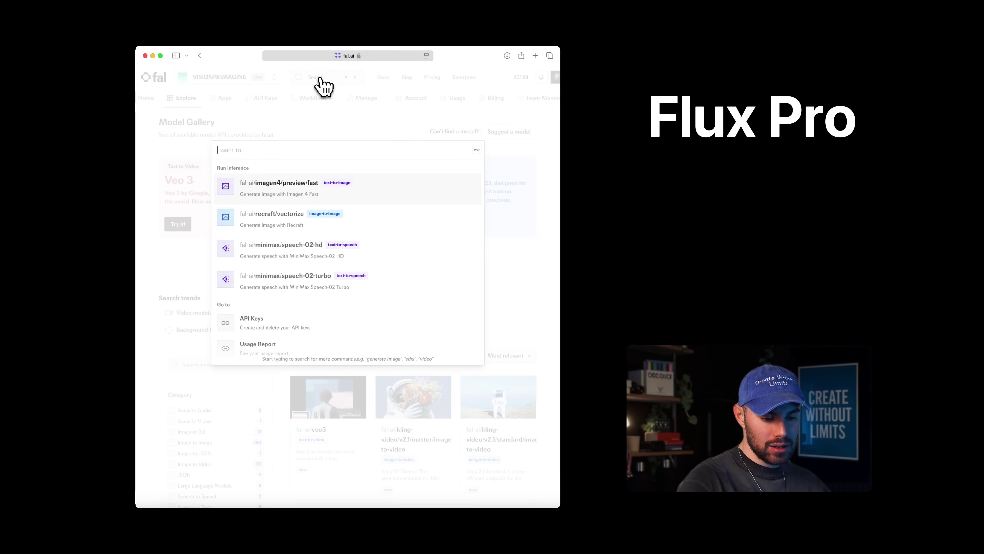
type("flux pro")
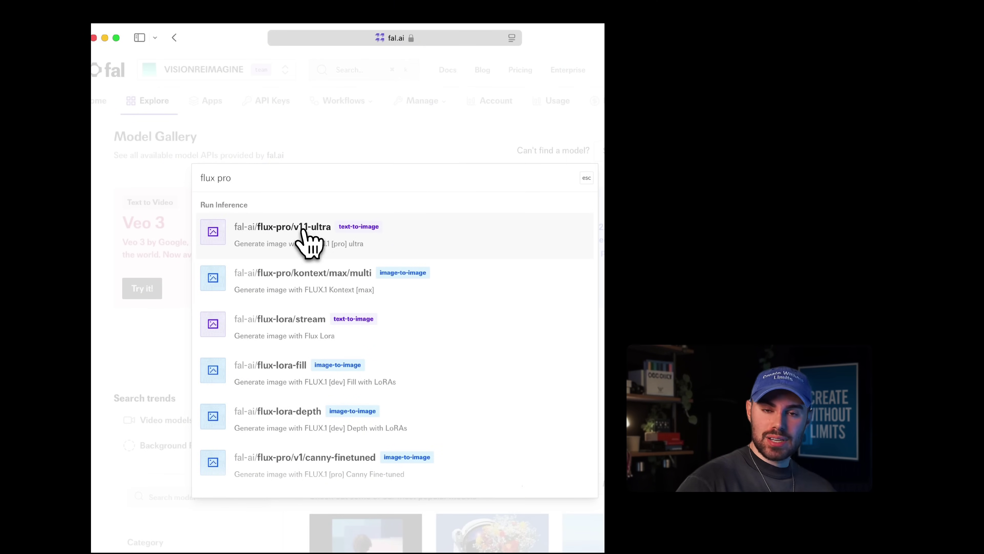
left_click(297, 228)
- Replace the prompt with the blonde-woman portrait prompt and set aspect ratio 9:16
left_click(352, 451)
triple_click(275, 409)
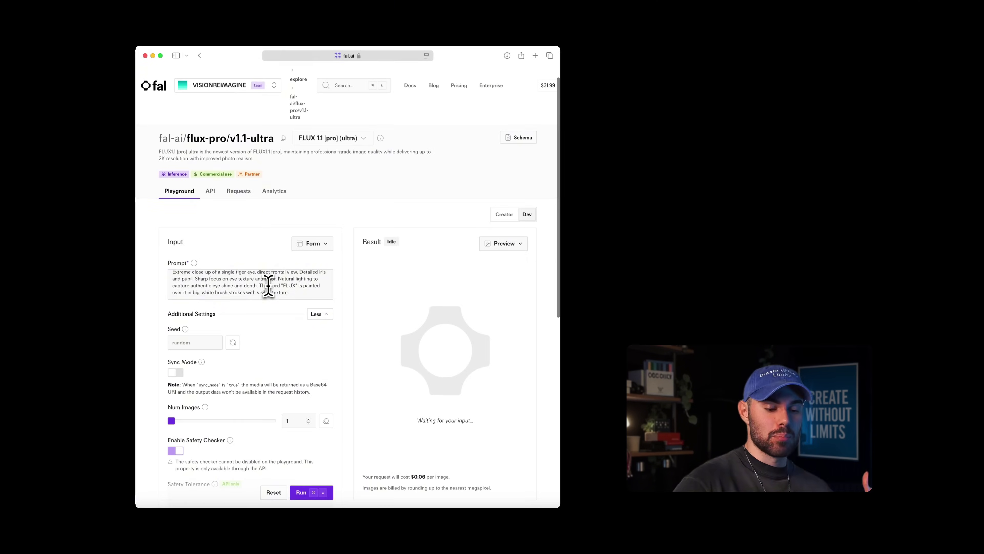
key("super+v")
scroll(279, 369, "down", 5)
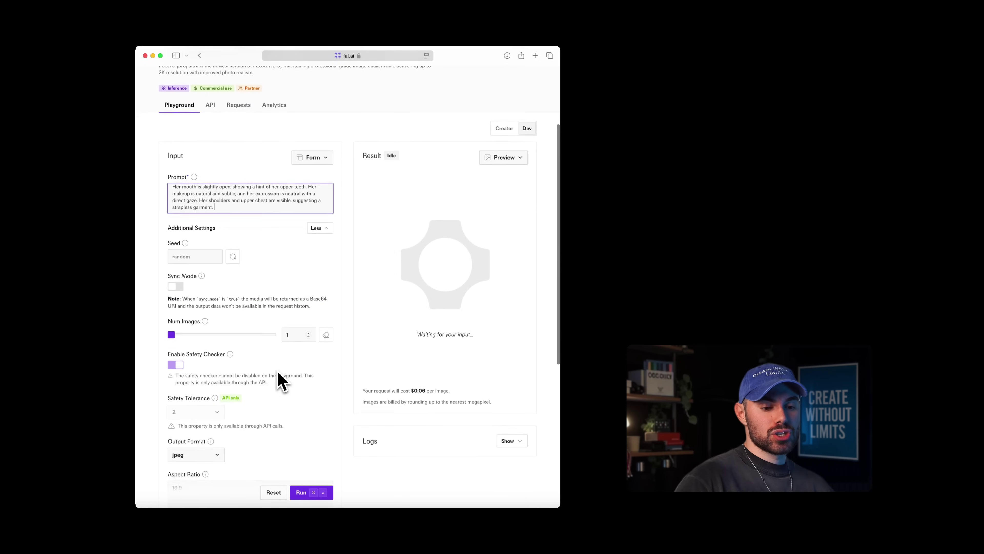
left_click(199, 441)
left_click(256, 422)
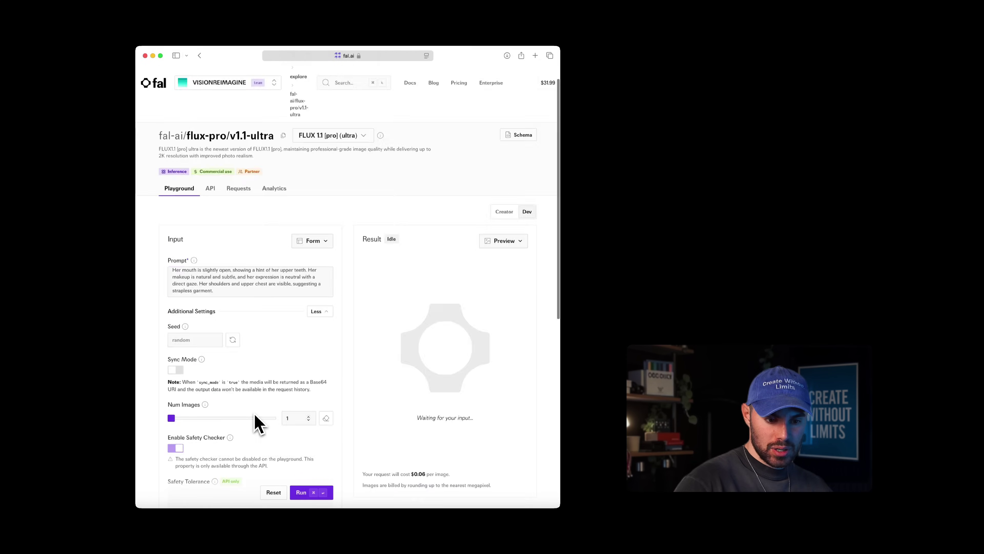
- Run FLUX 1.1 pro ultra and wait for the 9:16 portrait result
scroll(268, 422, "up", 3)
left_click(321, 491)
scroll(351, 418, "up", 2)
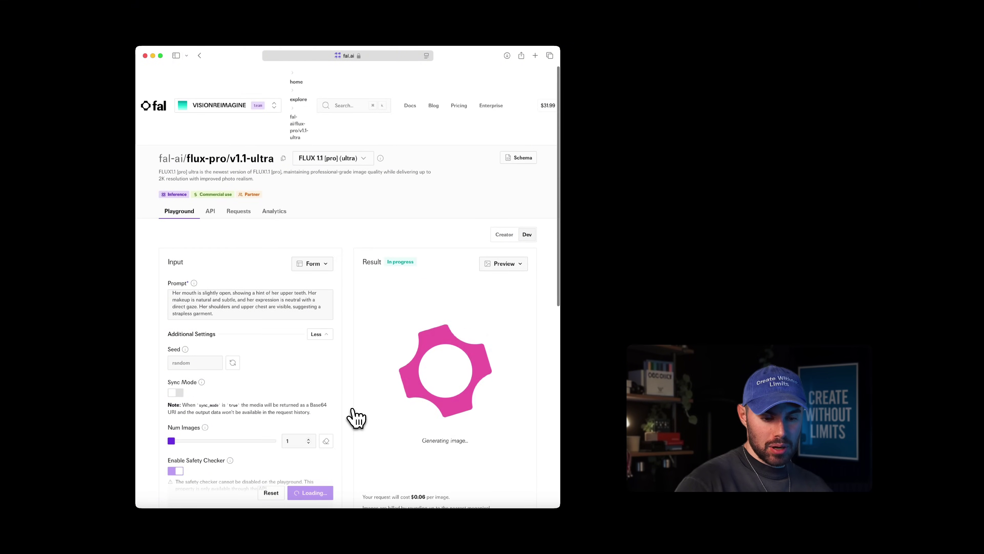
scroll(354, 413, "down", 2)
scroll(353, 414, "down", 3)
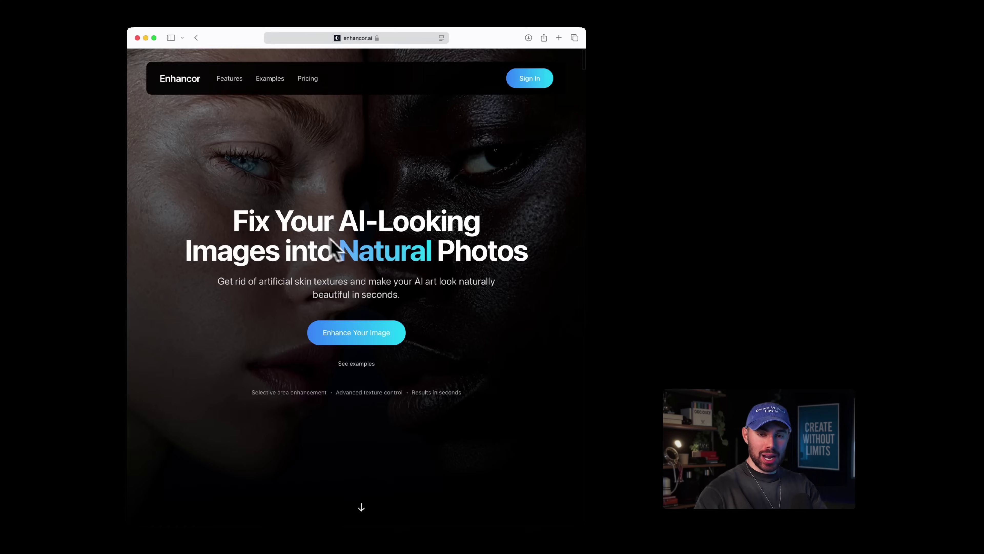
- Scroll the enhancor.ai homepage and drag its before/after comparison slider
scroll(363, 264, "down", 5)
scroll(365, 264, "down", 10)
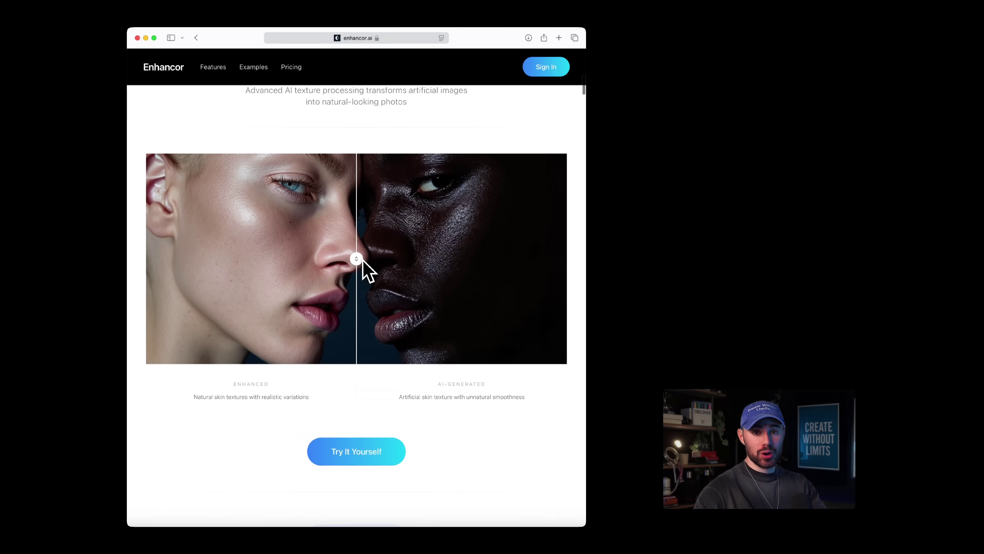
left_click_drag(364, 268, 163, 271)
scroll(349, 287, "down", 3)
scroll(359, 286, "down", 15)
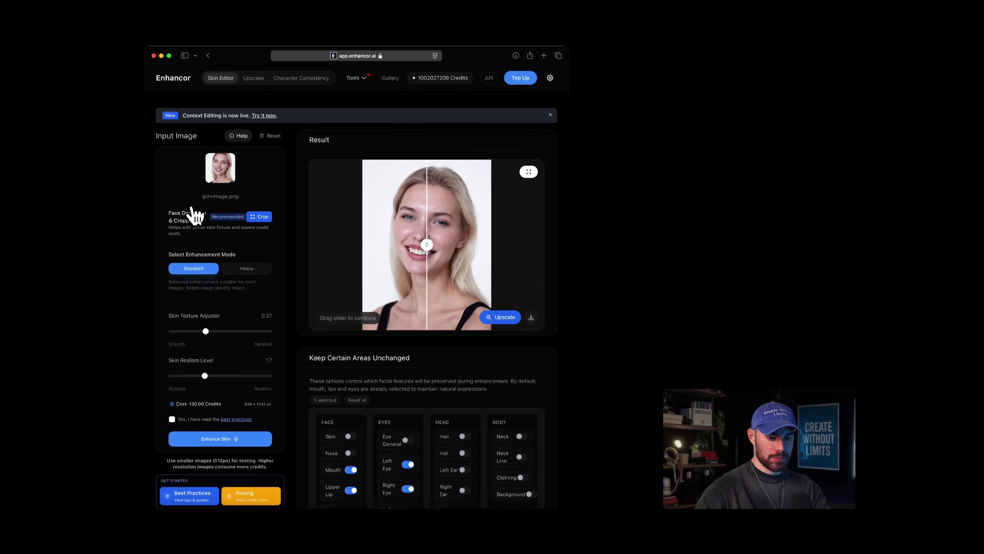
- Clear the old input and upload the new platinum-blonde portrait from Downloads
left_click(271, 135)
left_click(229, 170)
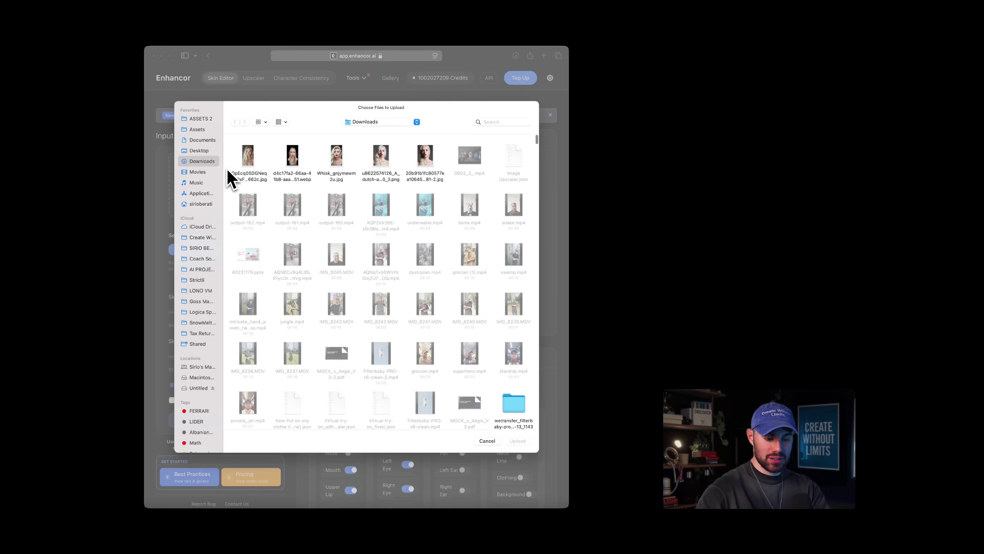
double_click(376, 159)
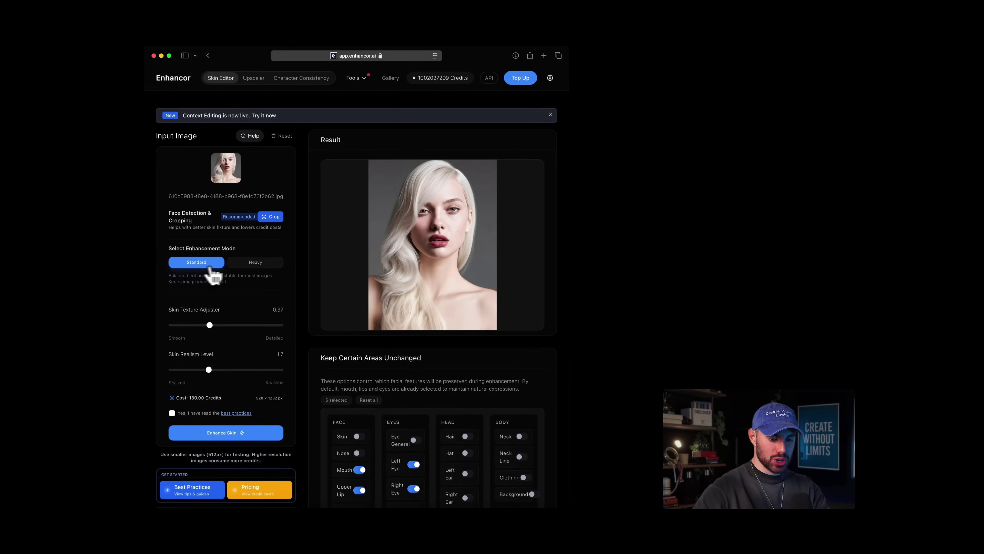
- Try the Heavy enhancement mode, estimated at 260.03 credits
left_click(255, 263)
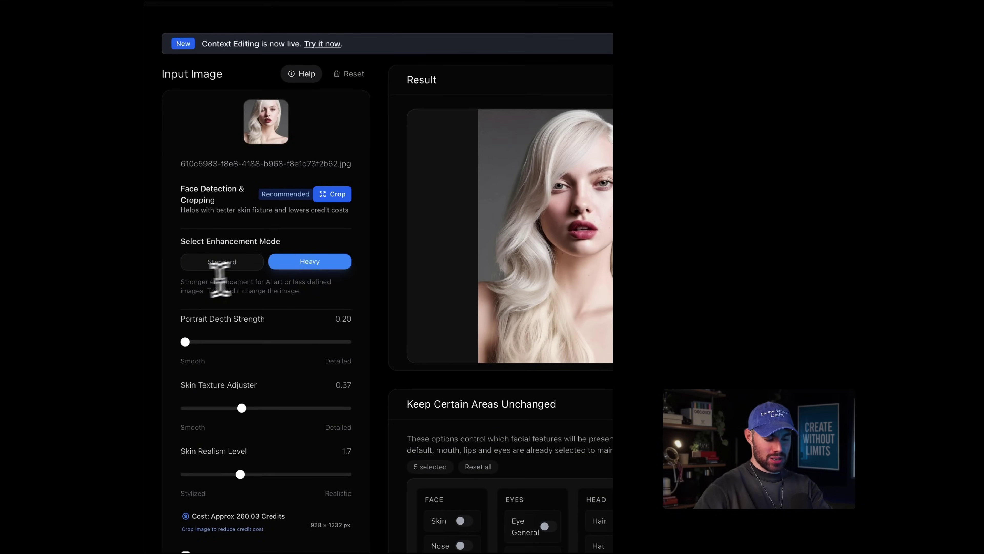
left_click_drag(182, 281, 310, 289)
left_click(316, 300)
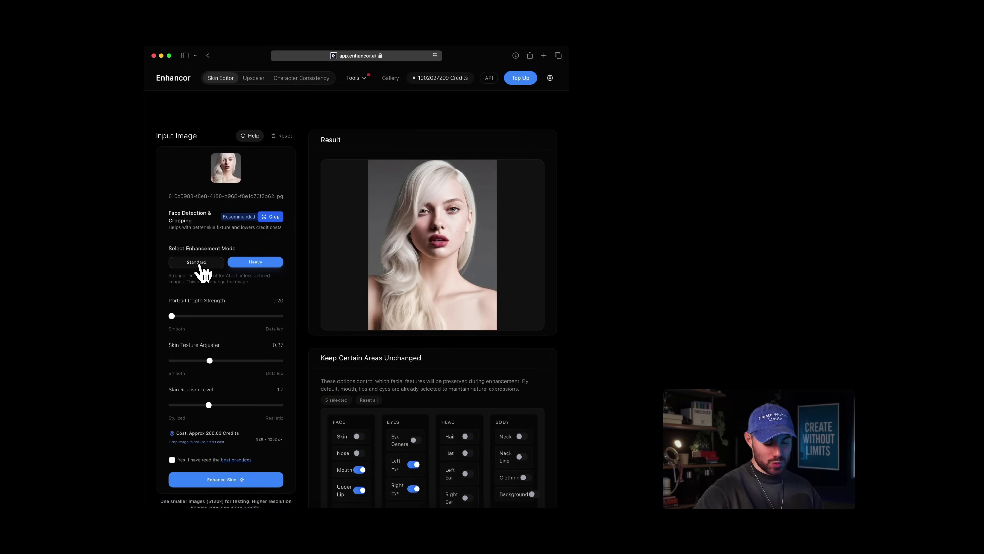
- Return to Standard mode and set Skin Texture to 0.39 and Skin Realism Level to 1.9
left_click(198, 263)
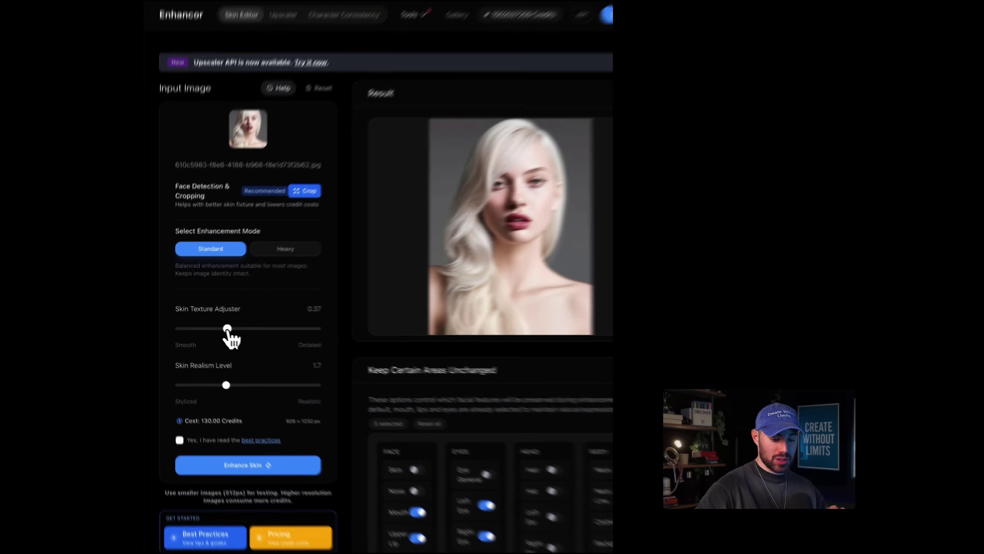
mouse_move(228, 329)
left_mouse_down()
mouse_move(254, 327)
mouse_move(192, 328)
mouse_move(211, 327)
left_mouse_up()
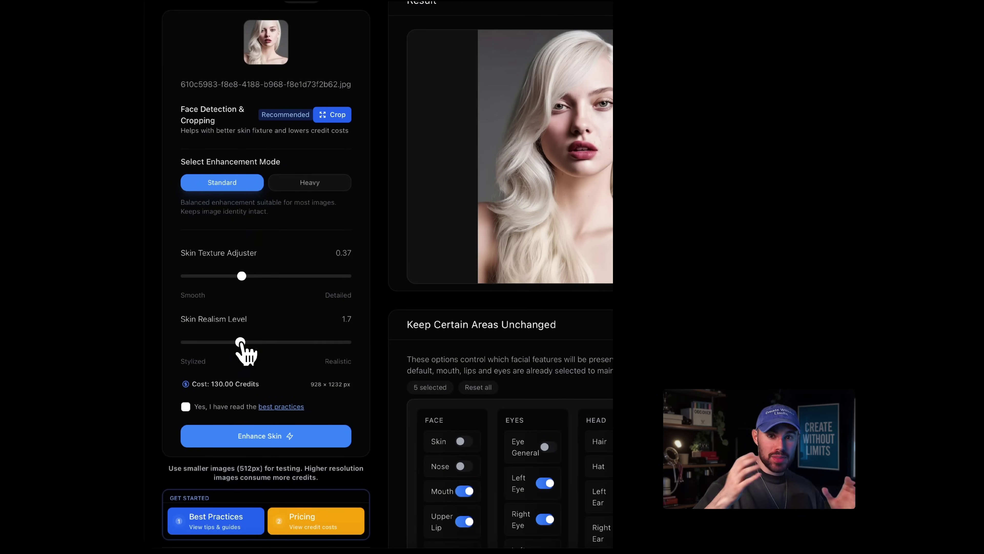
mouse_move(240, 342)
left_mouse_down()
mouse_move(275, 342)
mouse_move(234, 342)
left_mouse_up()
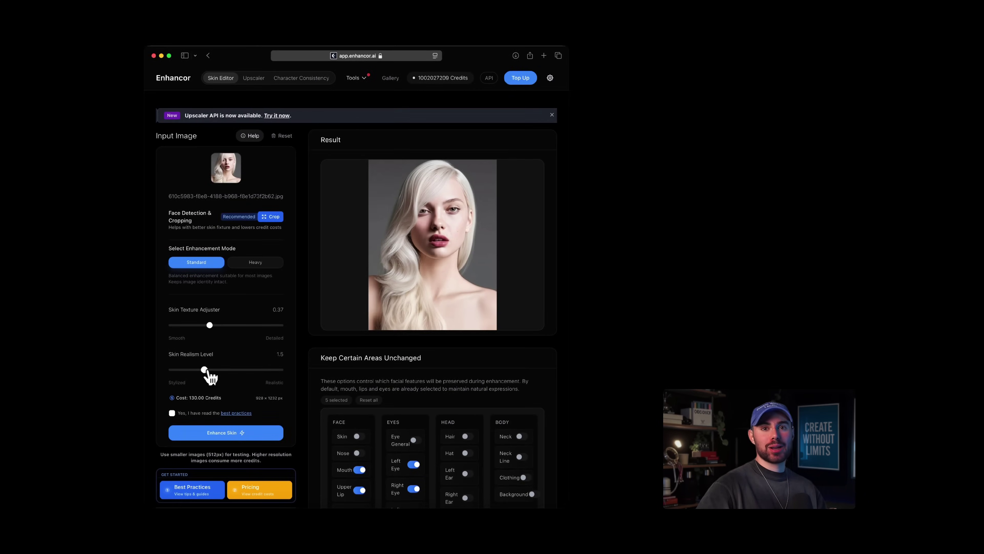
left_click_drag(207, 372, 192, 372)
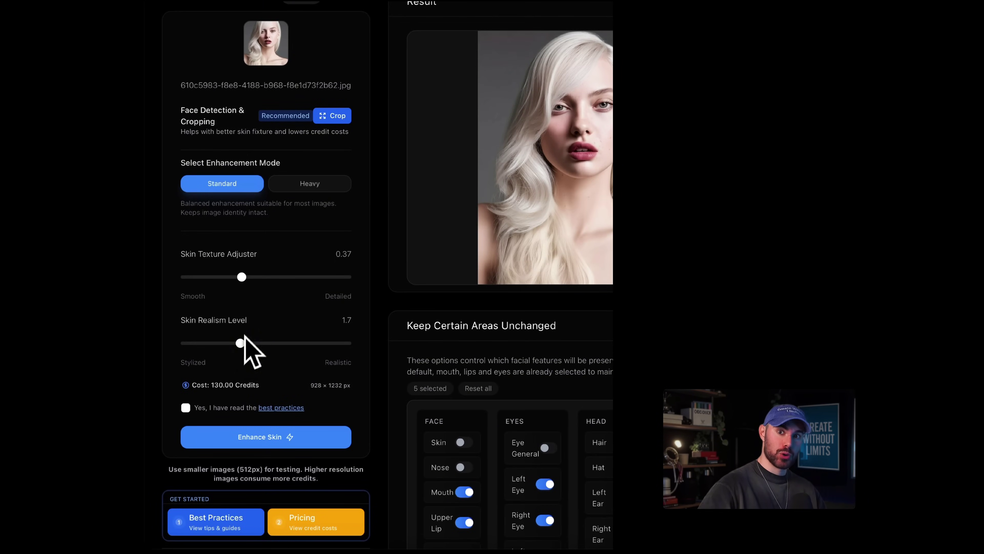
left_click_drag(241, 277, 258, 276)
left_click_drag(241, 343, 247, 343)
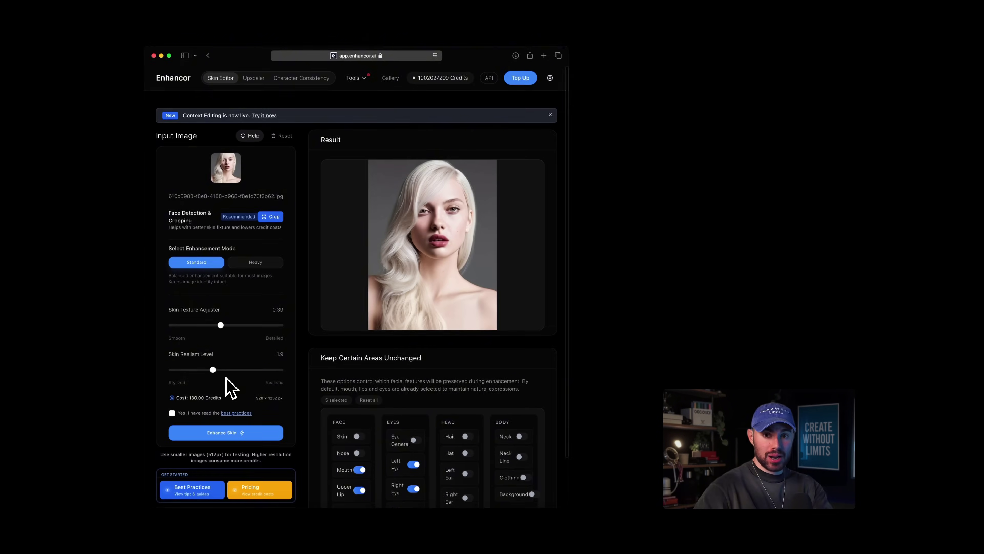
scroll(232, 388, "down", 3)
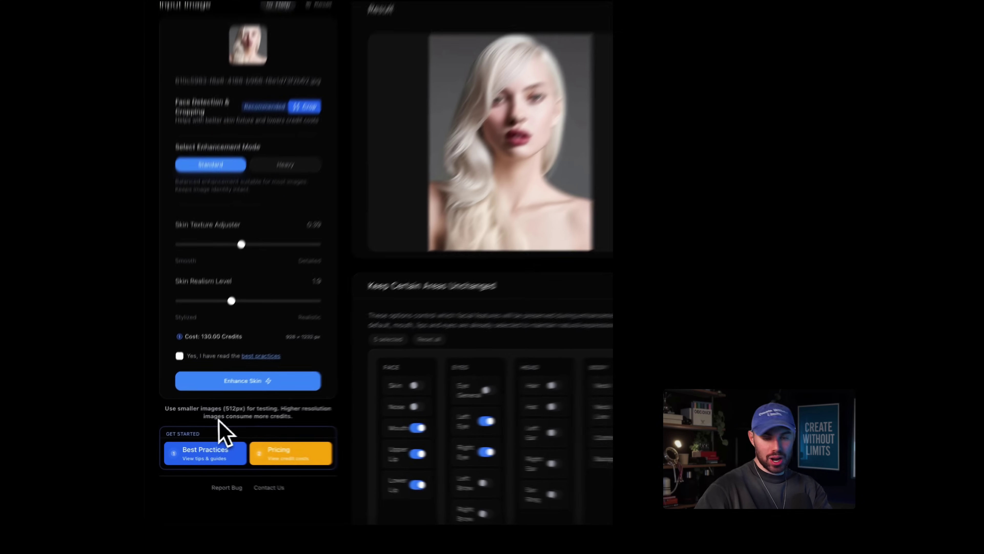
left_click(215, 450)
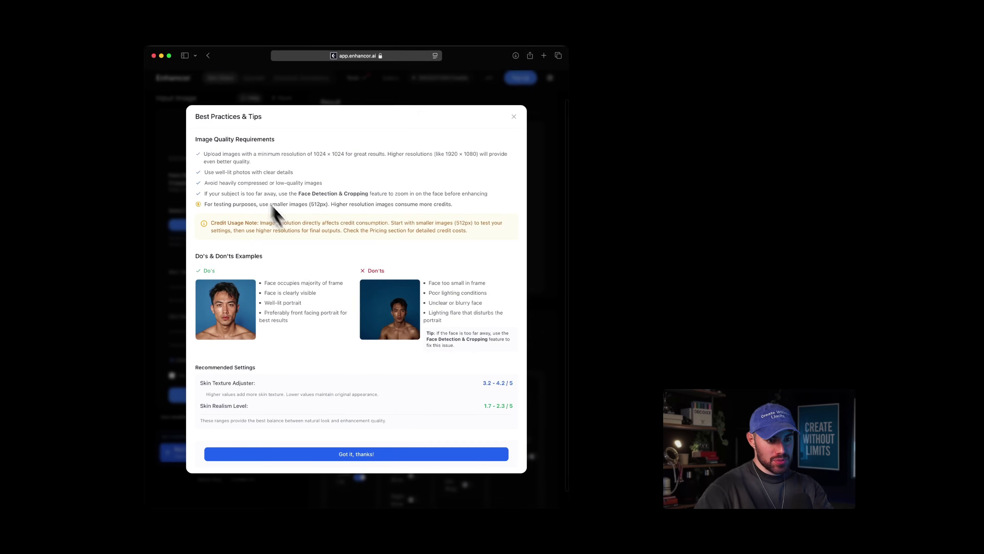
left_click(329, 455)
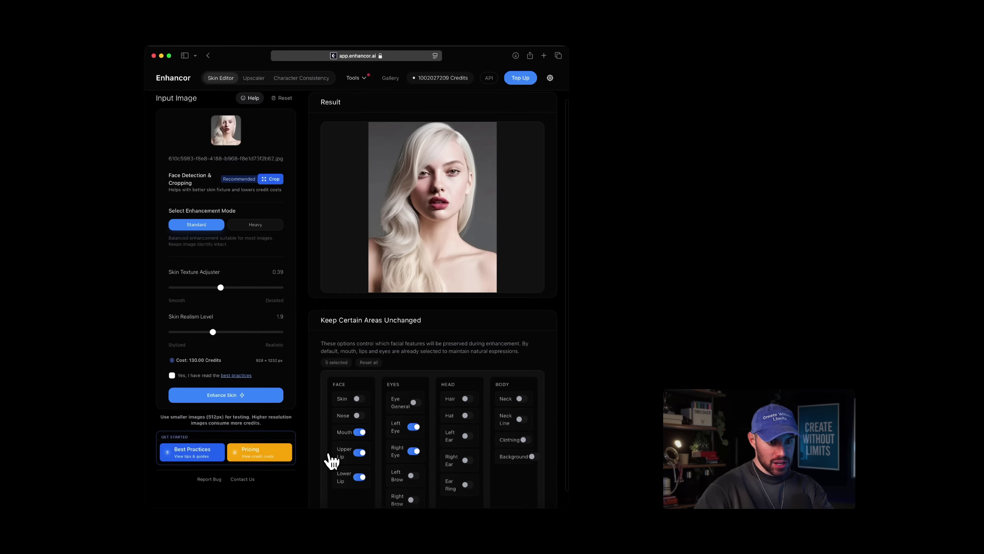
left_click(260, 453)
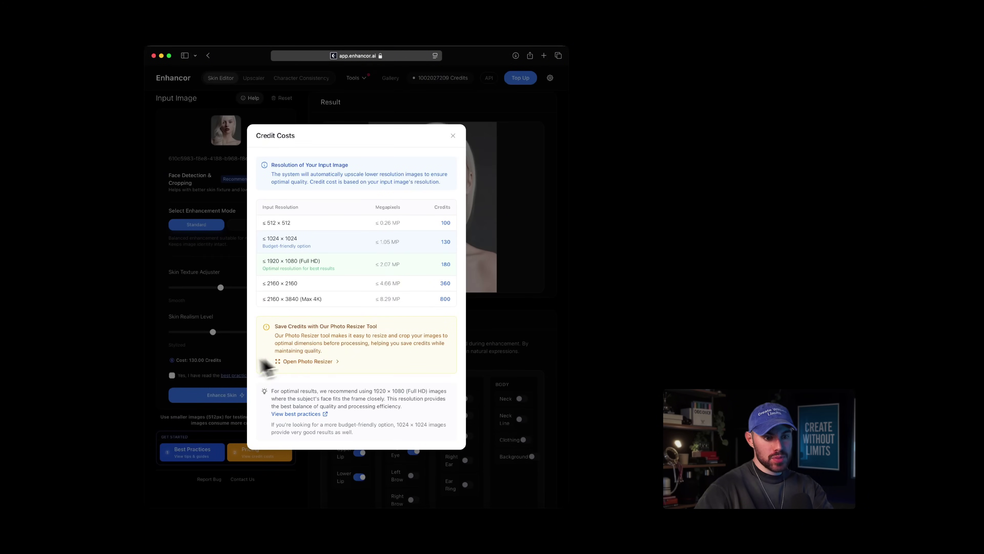
left_click(219, 364)
scroll(219, 364, "up", 2)
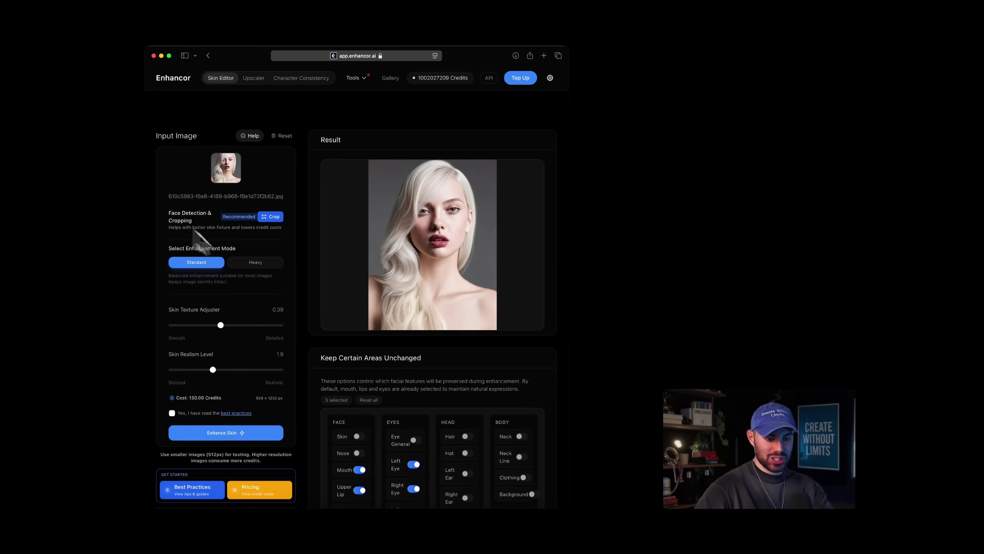
scroll(369, 362, "down", 3)
triple_click(422, 306)
left_click(425, 308)
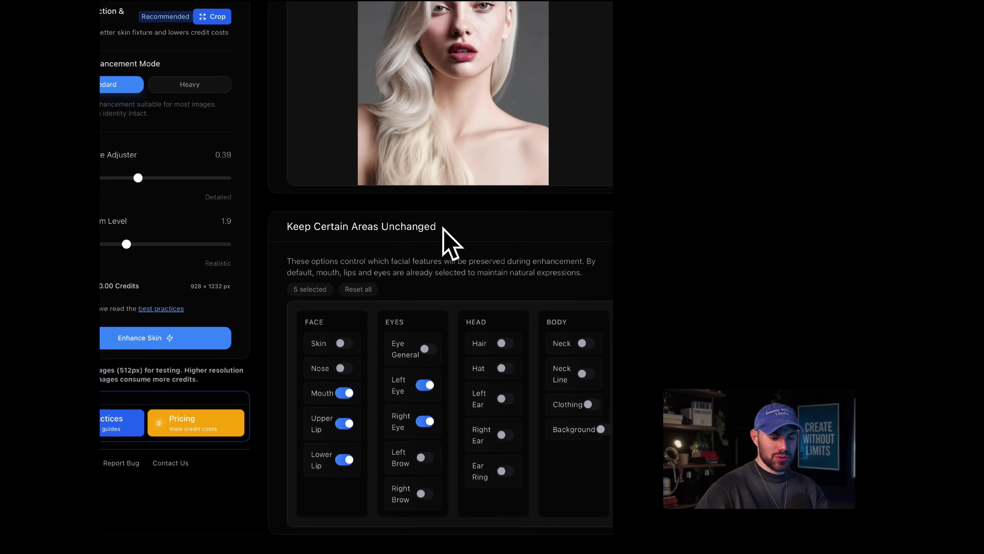
left_click(346, 395)
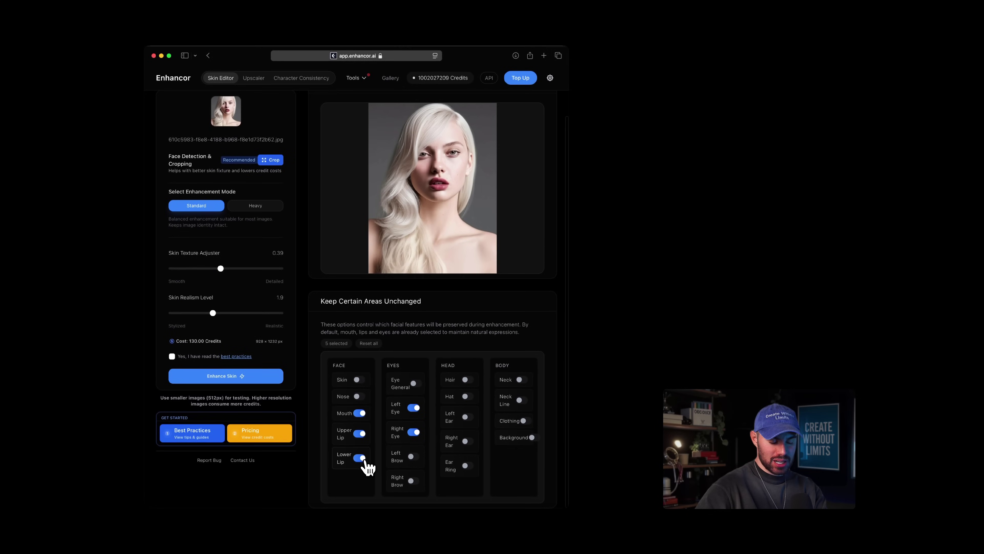
double_click(347, 461)
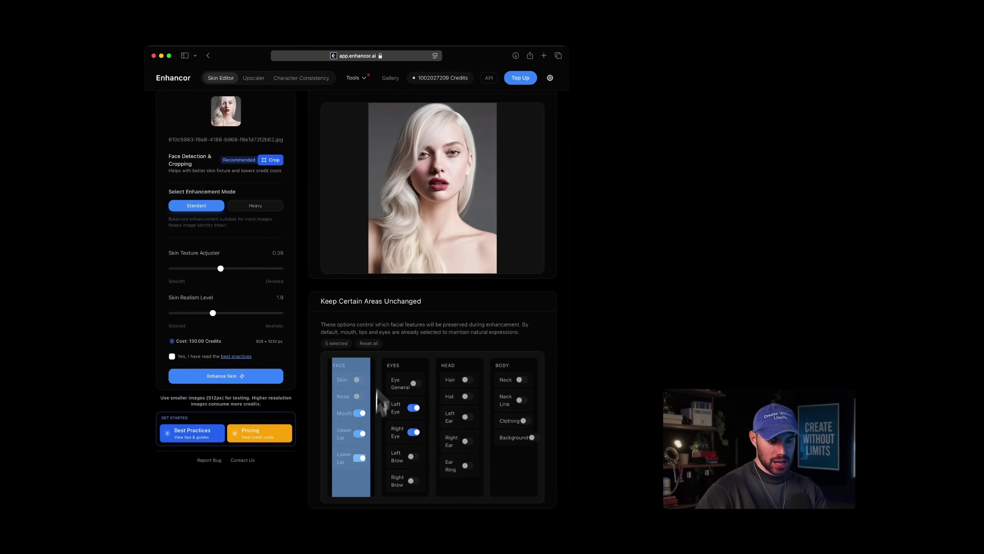
left_click(384, 346)
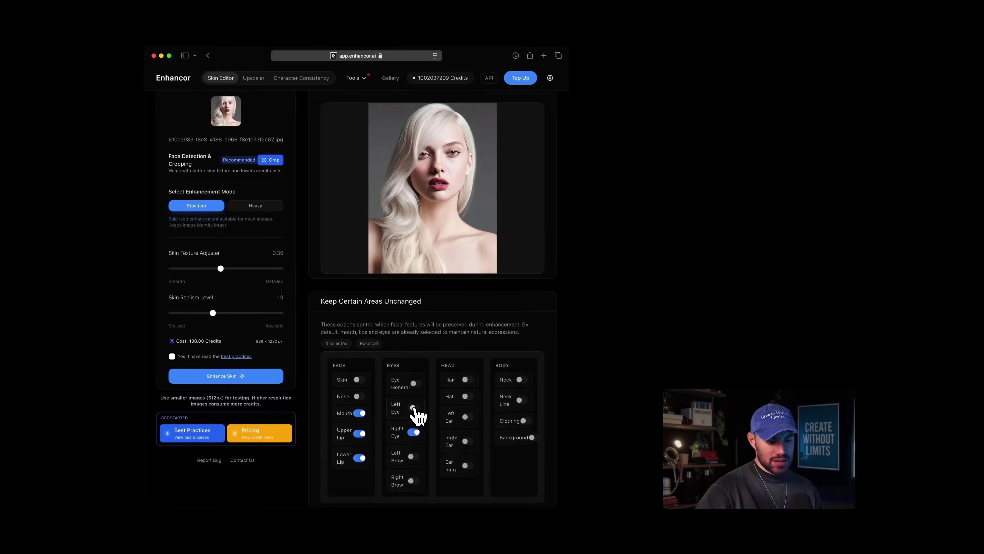
left_click(413, 432)
left_click(467, 380)
scroll(426, 372, "up", 1)
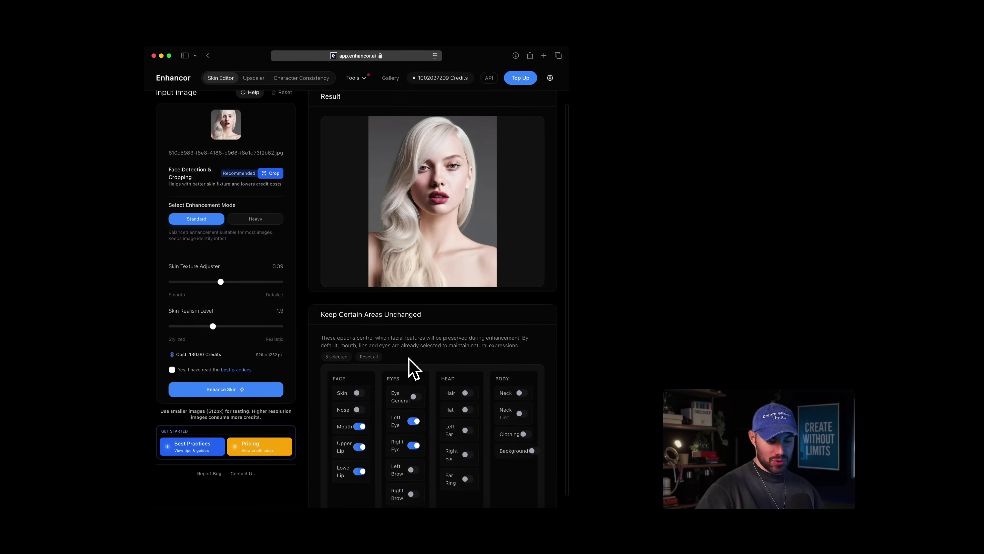
scroll(409, 359, "down", 1)
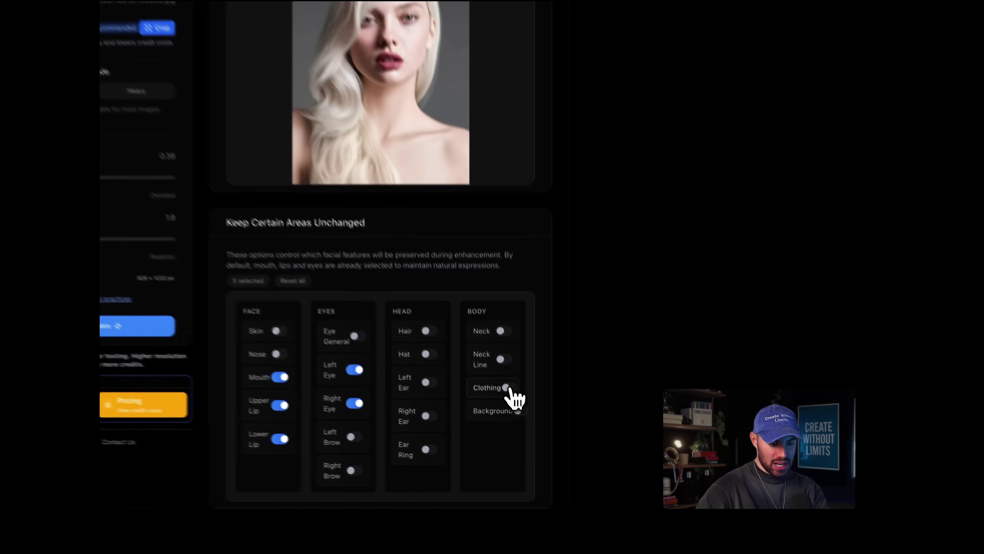
left_click(508, 388)
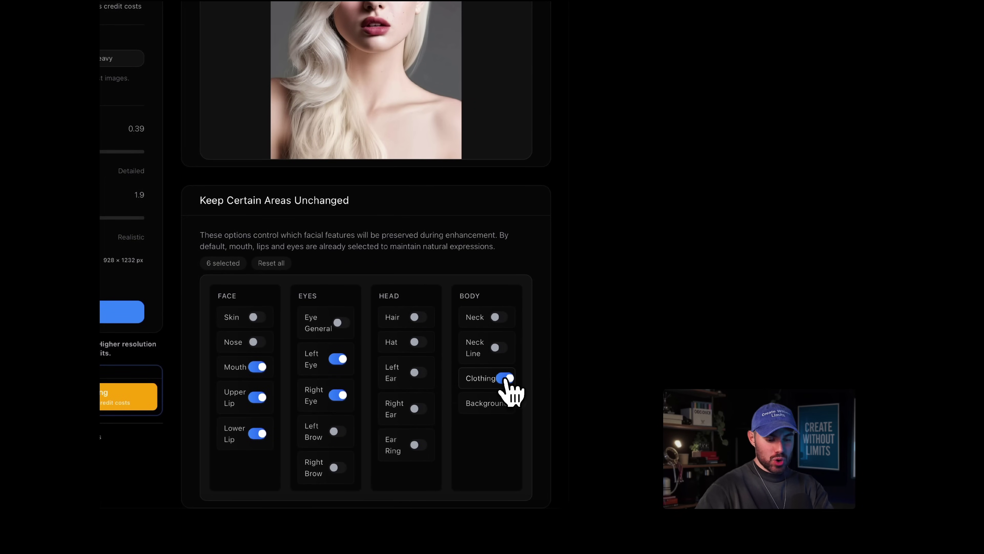
left_click(505, 379)
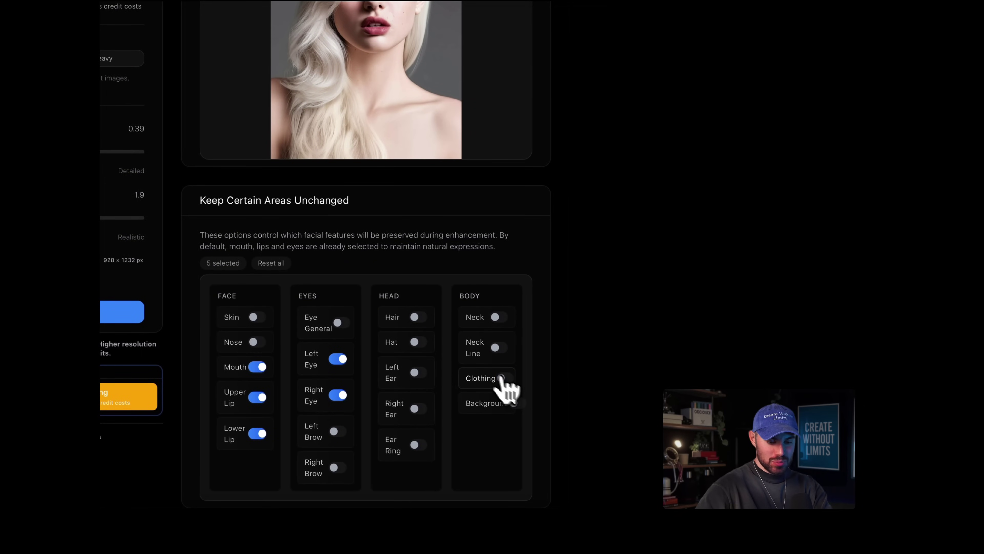
scroll(435, 341, "up", 3)
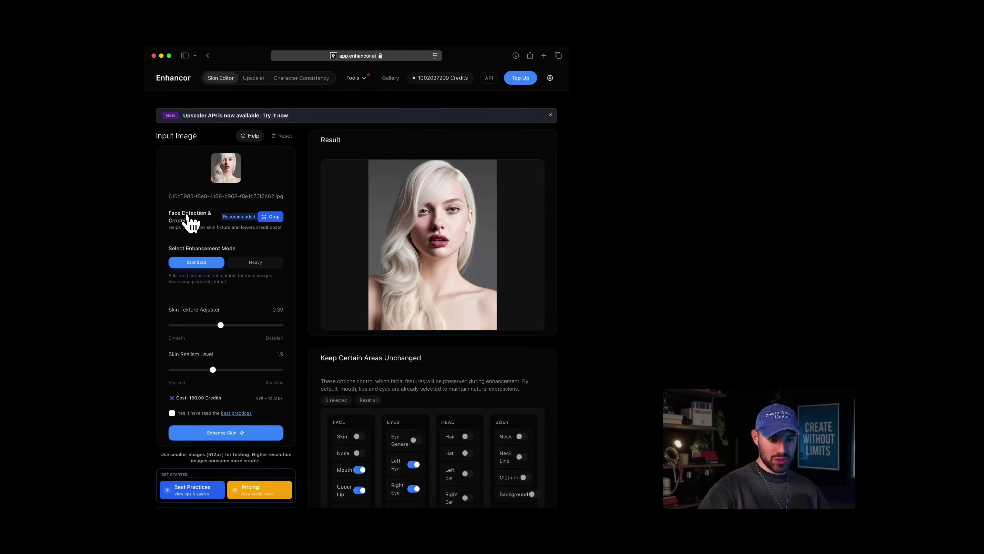
- Generate a face crop of the portrait and apply it as the input, twice
left_click(270, 217)
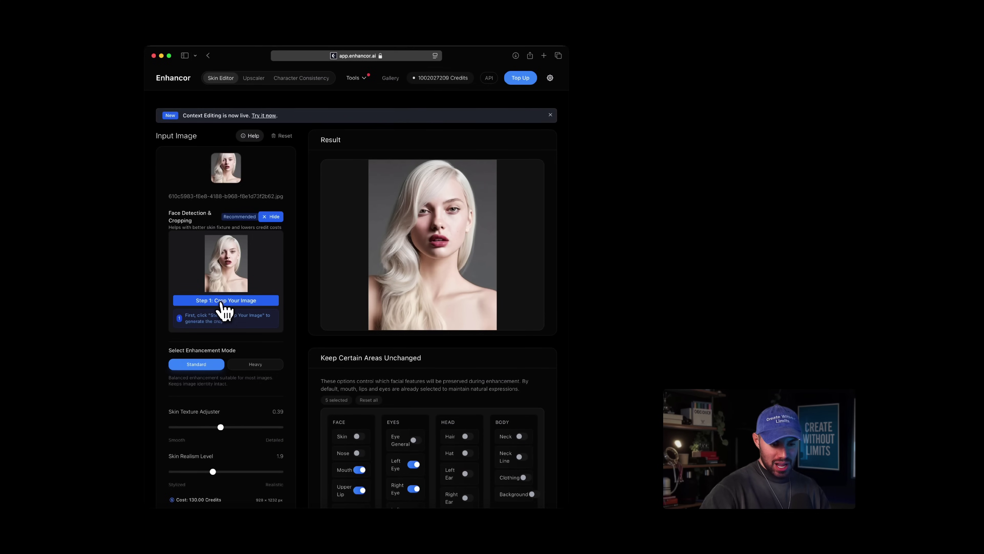
left_click(219, 301)
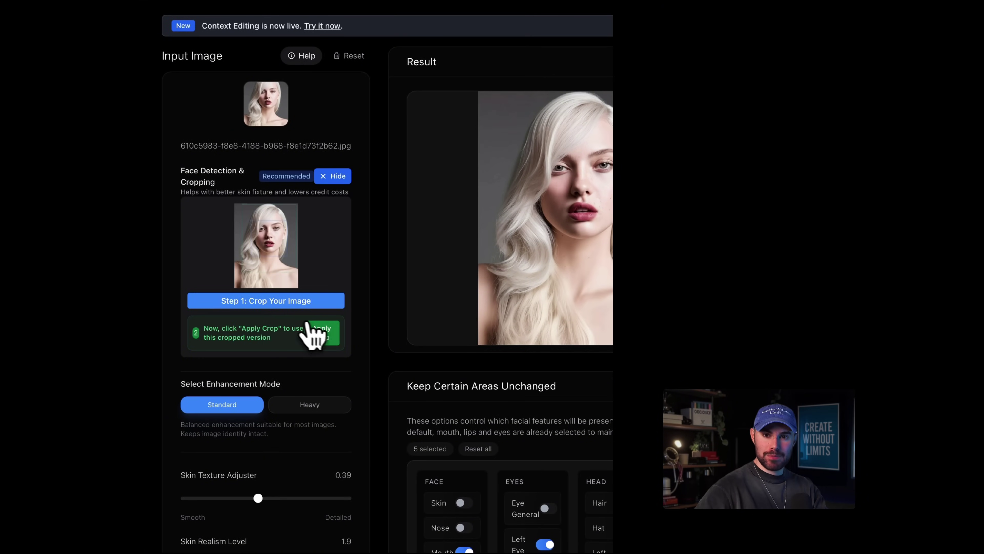
left_click(322, 333)
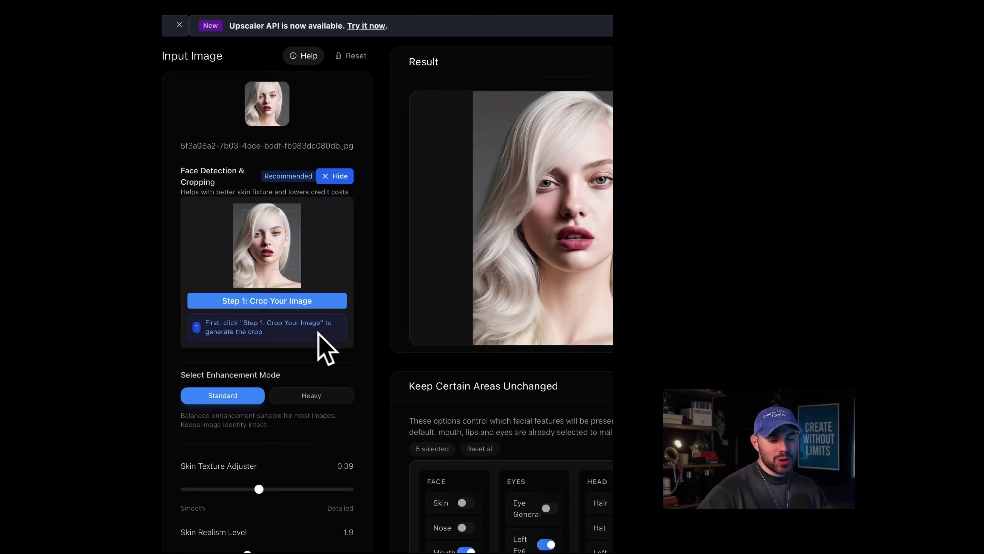
left_click(262, 306)
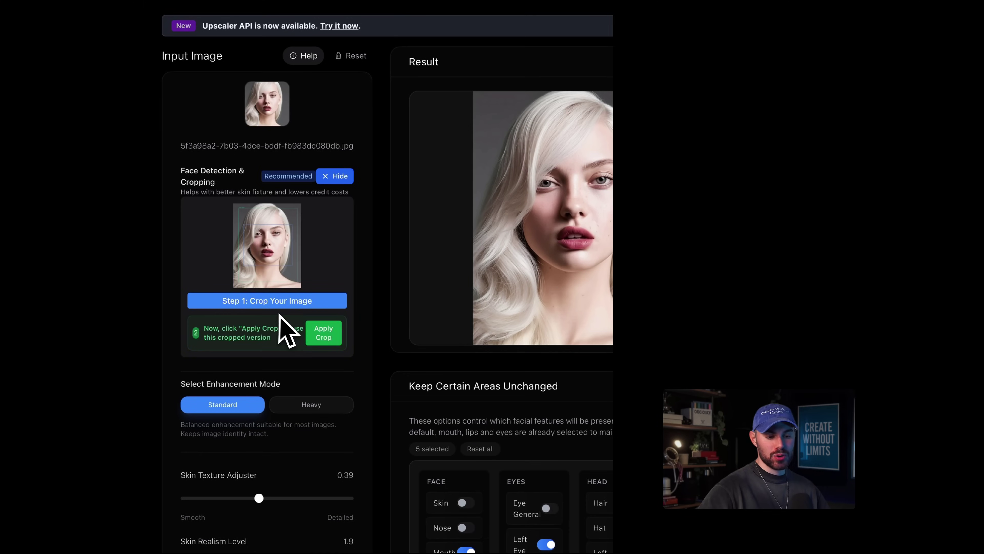
left_click(325, 333)
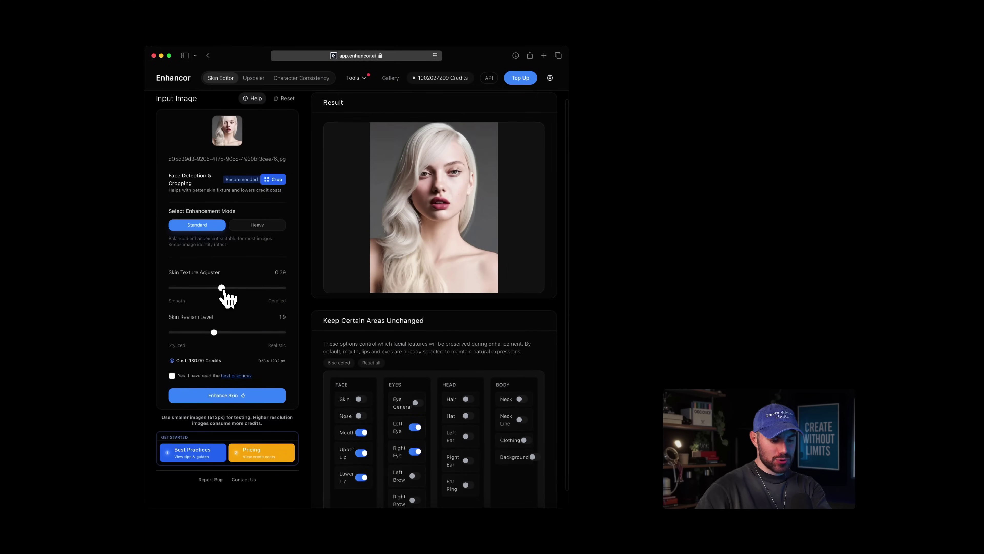
- Set Skin Texture to 0.40 and Skin Realism Level to 2.1, then run Enhance Skin
left_click_drag(221, 288, 227, 288)
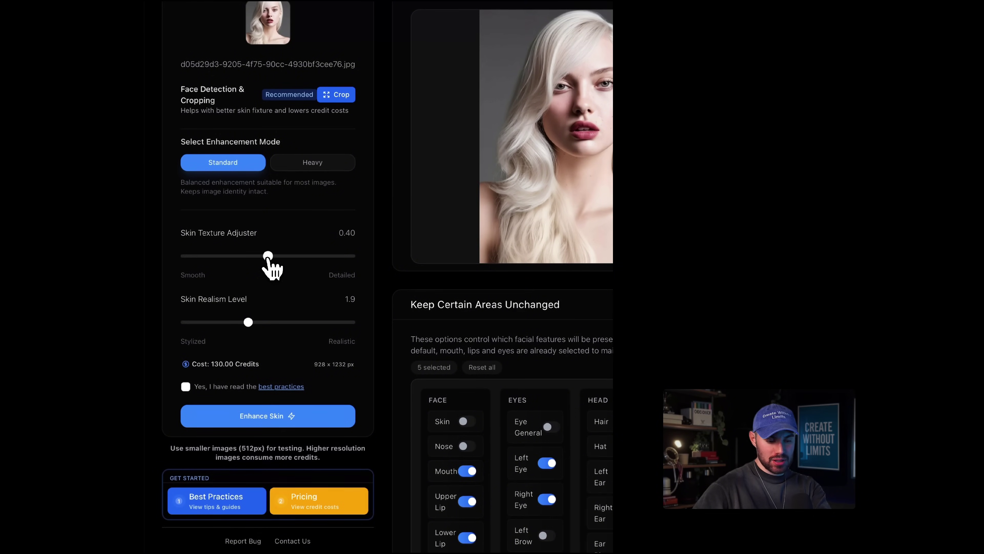
left_click_drag(248, 322, 258, 321)
scroll(255, 322, "down", 1)
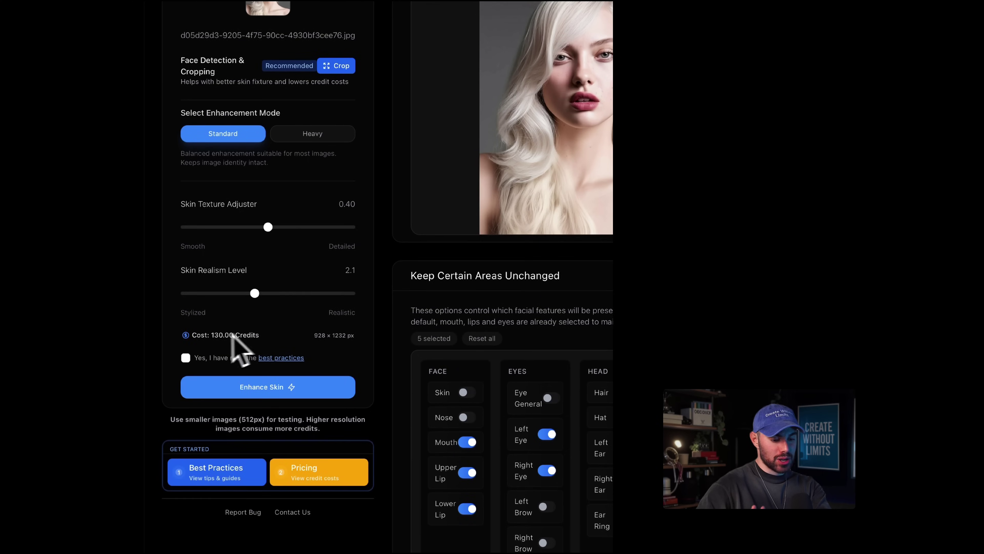
scroll(264, 388, "up", 2)
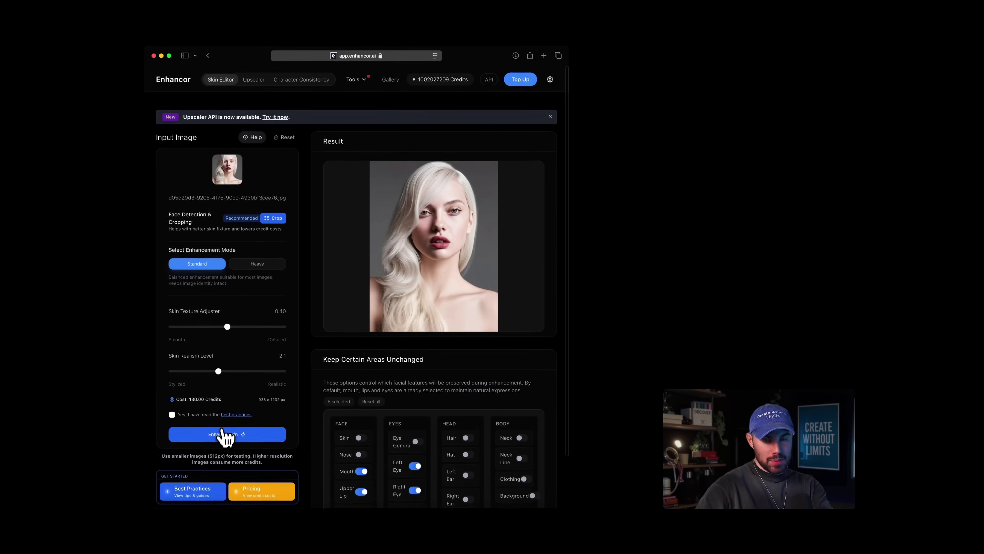
left_click(223, 433)
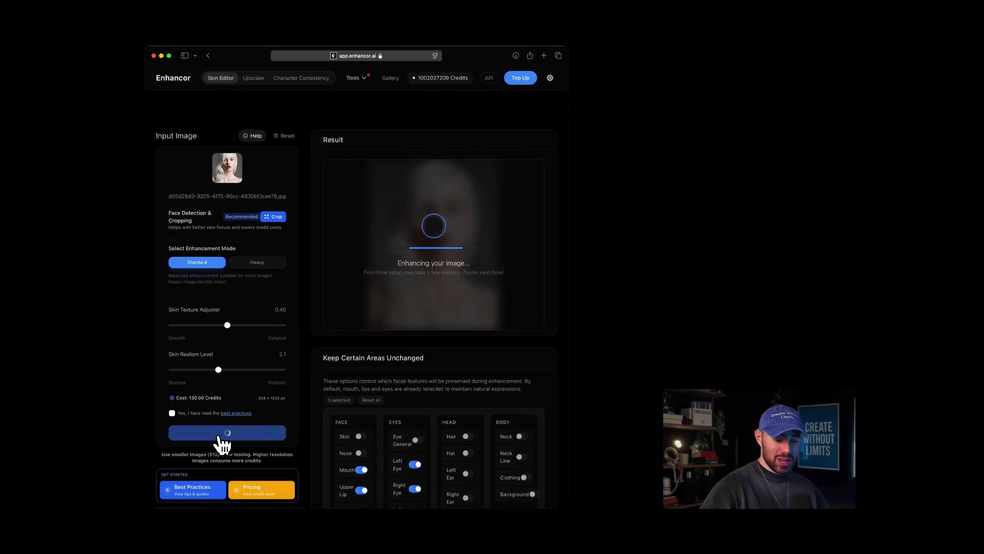
- Sweep the before/after comparison slider back and forth across the enhanced portrait
left_click_drag(433, 244, 269, 286)
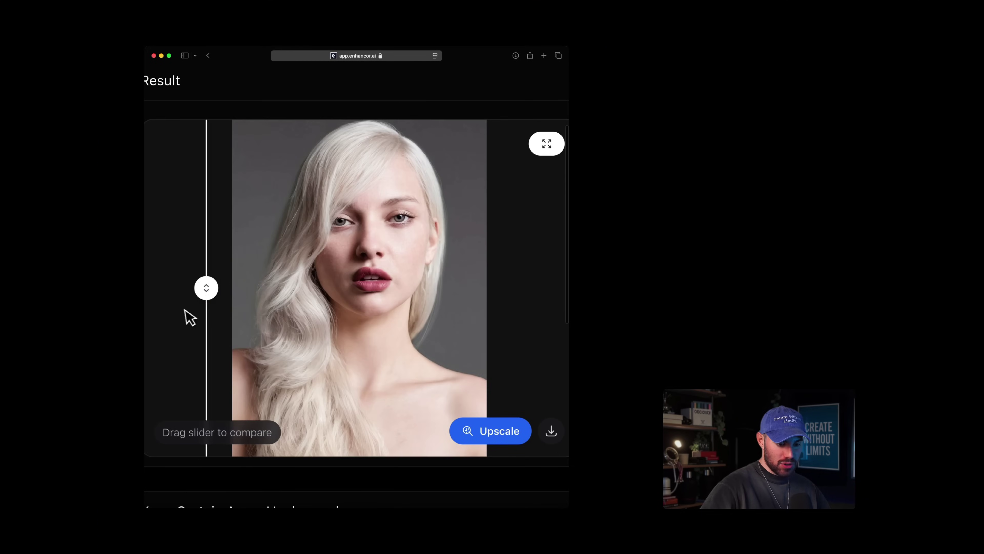
left_click_drag(190, 318, 515, 277)
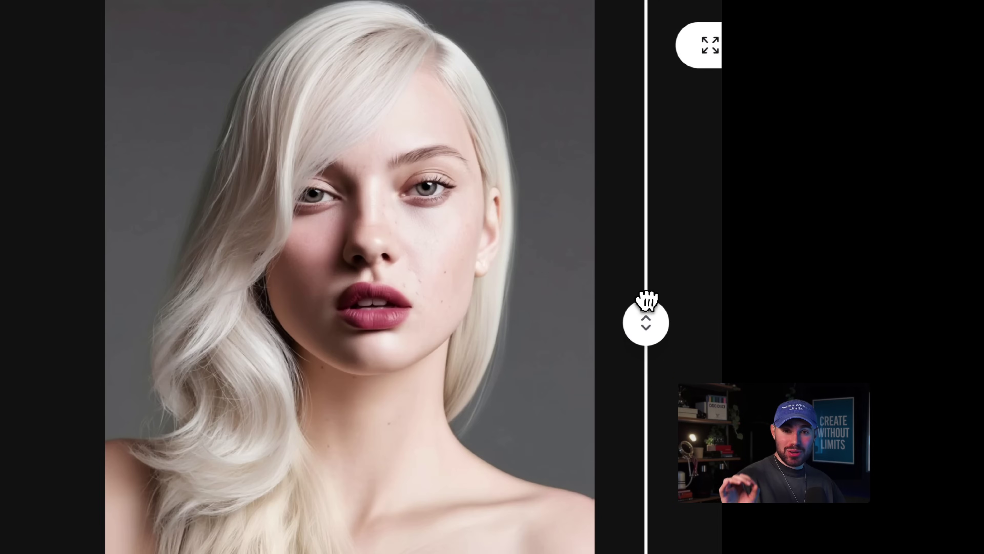
left_click_drag(647, 300, 104, 362)
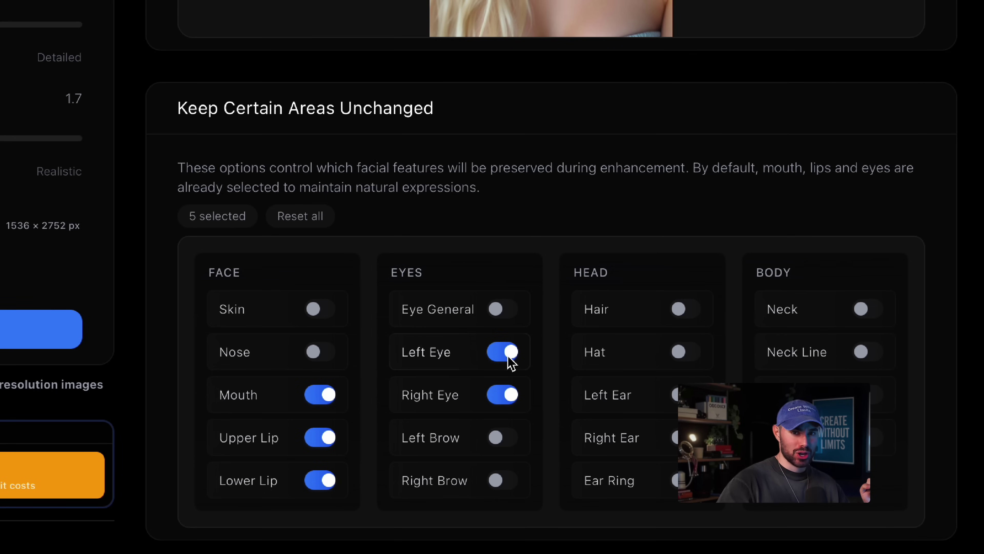
- Turn off the Left Eye and Right Eye toggles so only mouth and lips stay unchanged
left_click(511, 363)
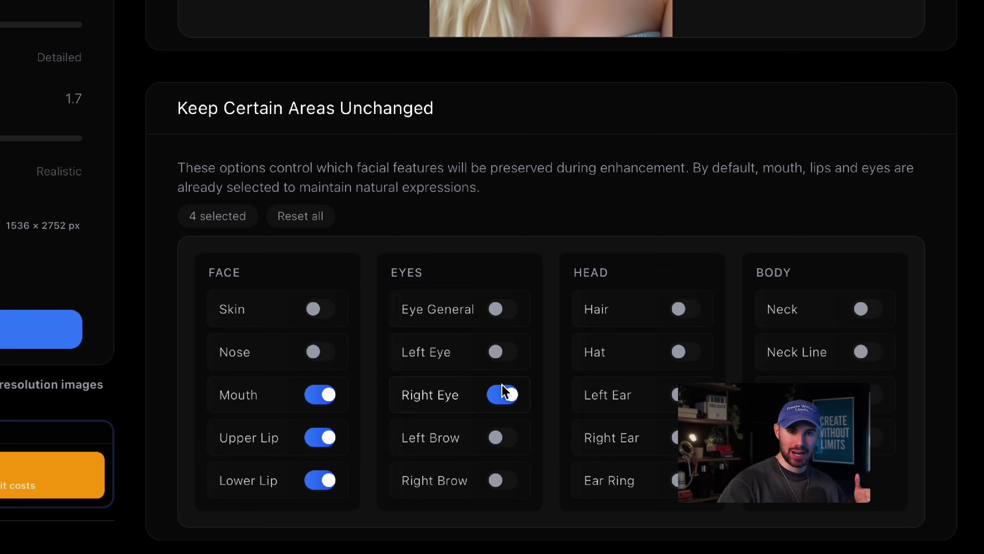
left_click(503, 395)
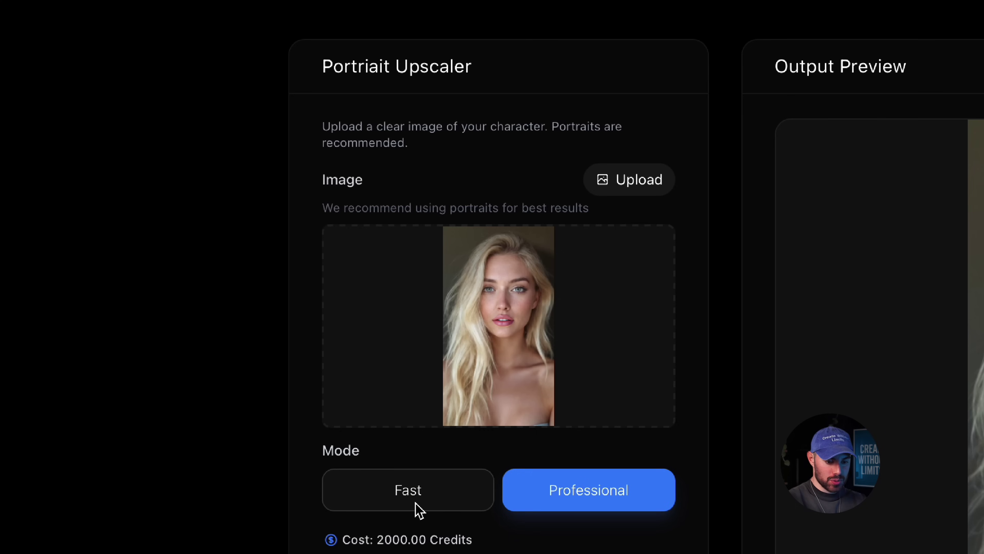
left_click(178, 366)
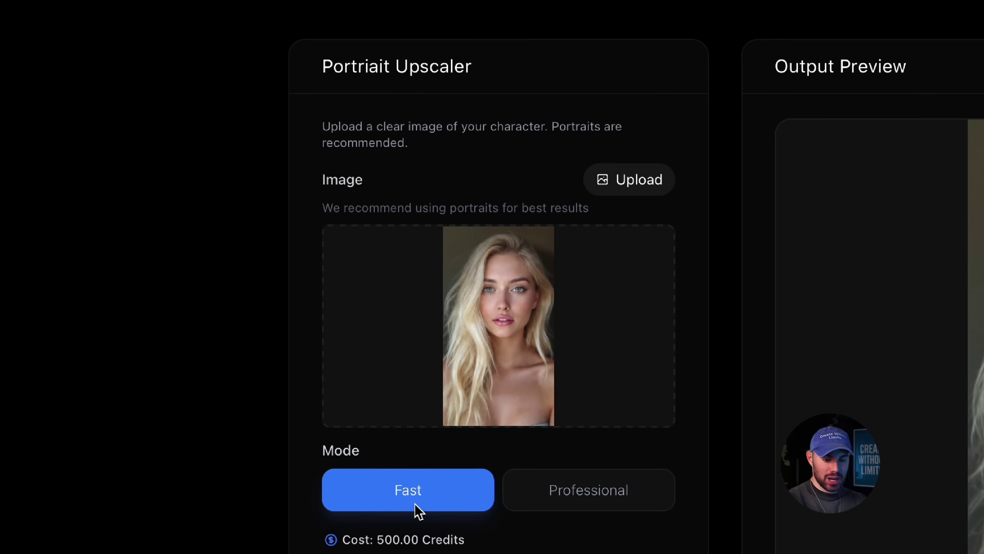
left_click(592, 501)
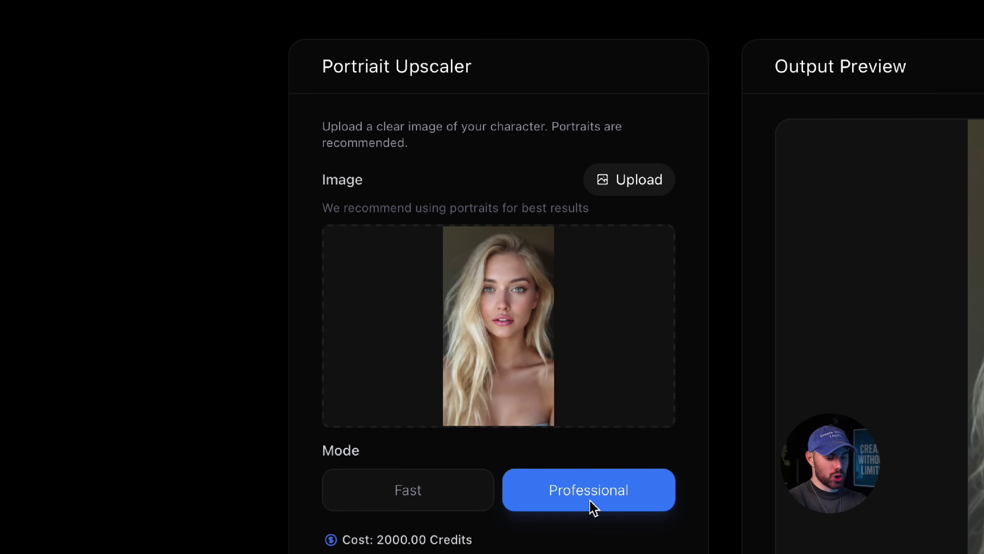
left_click(423, 491)
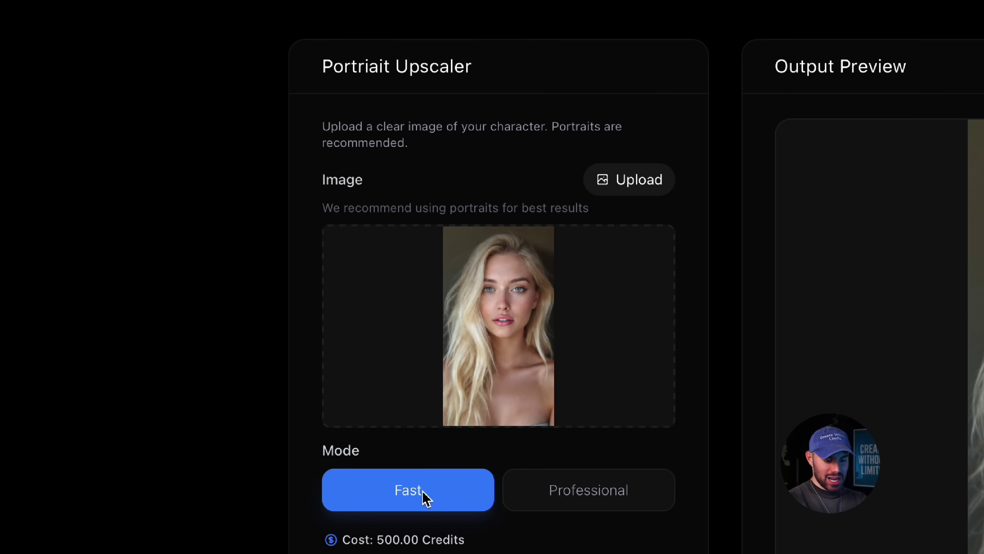
left_click(565, 493)
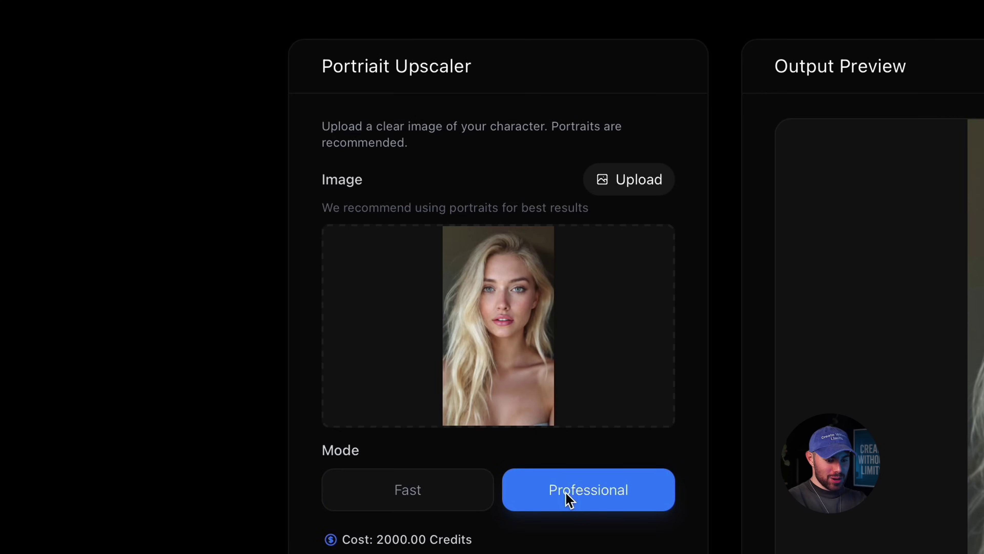
left_click(423, 492)
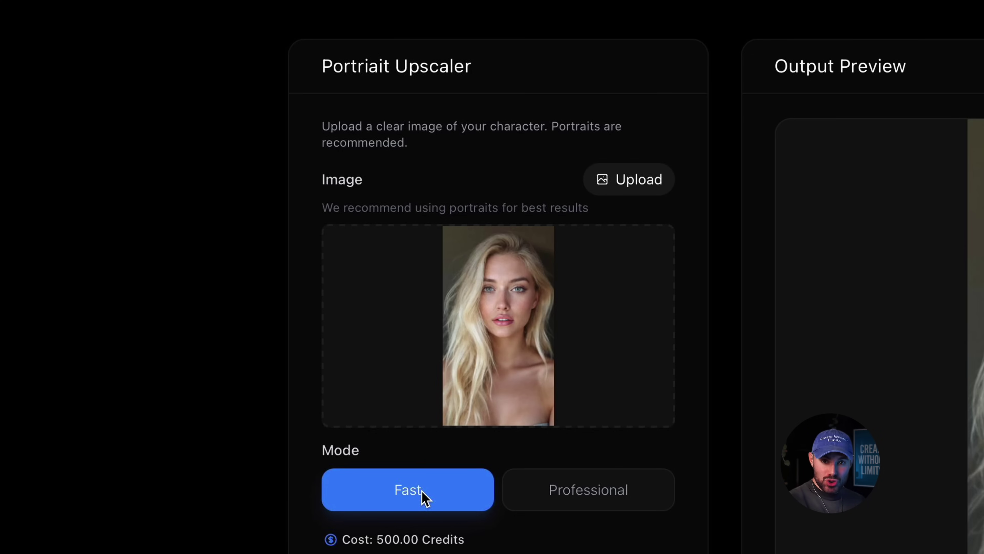
left_click(567, 498)
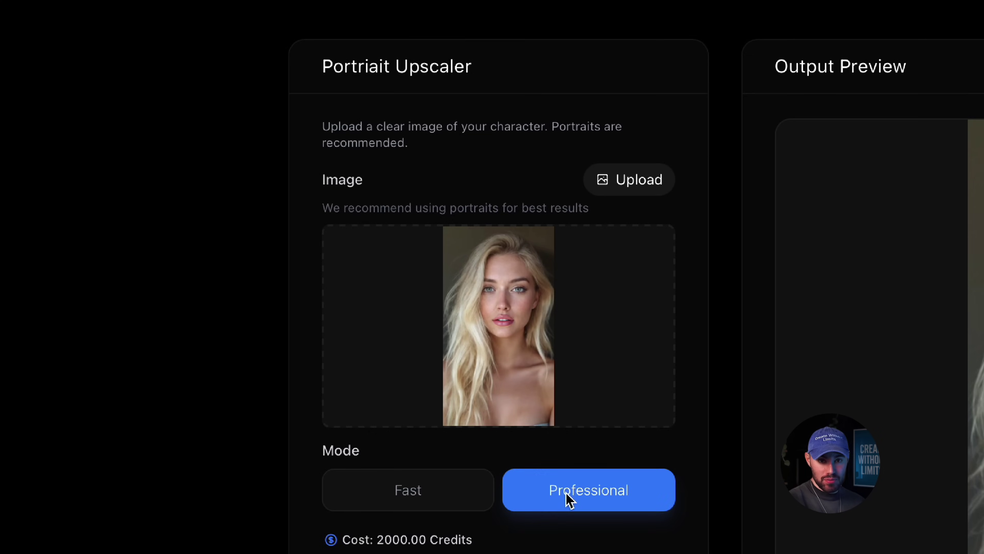